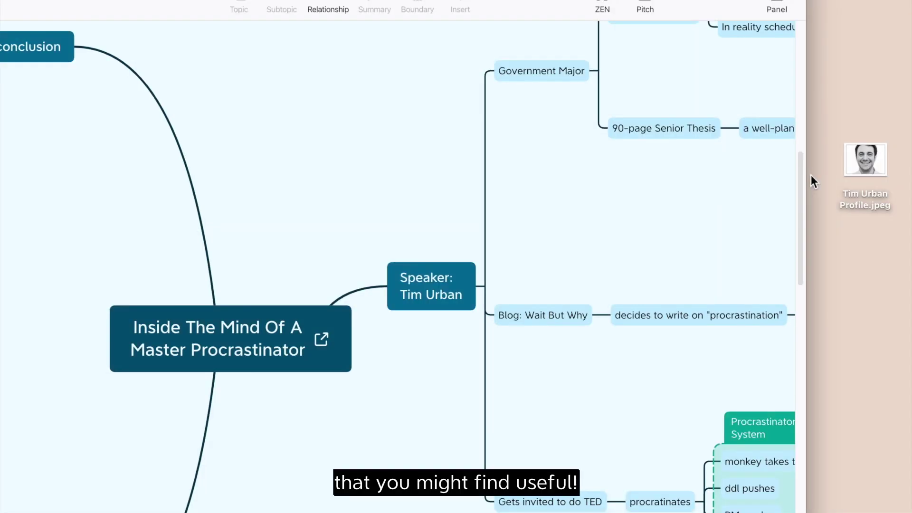
Step: Drag Tim Urban Profile.jpeg from the desktop onto the Speaker: Tim Urban topic
{"action": "left_click_drag", "start_coordinate": [876, 161], "coordinate": [450, 279]}
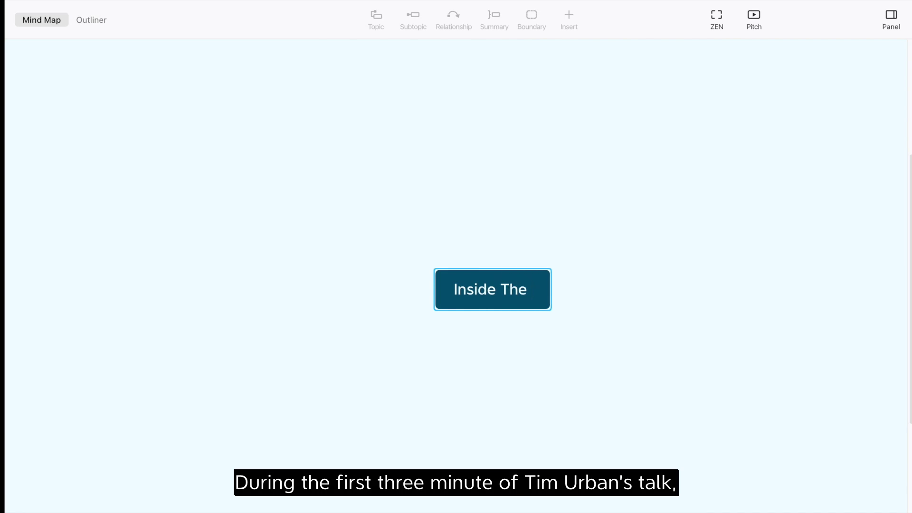
{"action": "type", "text": " Mind Of A Master "}
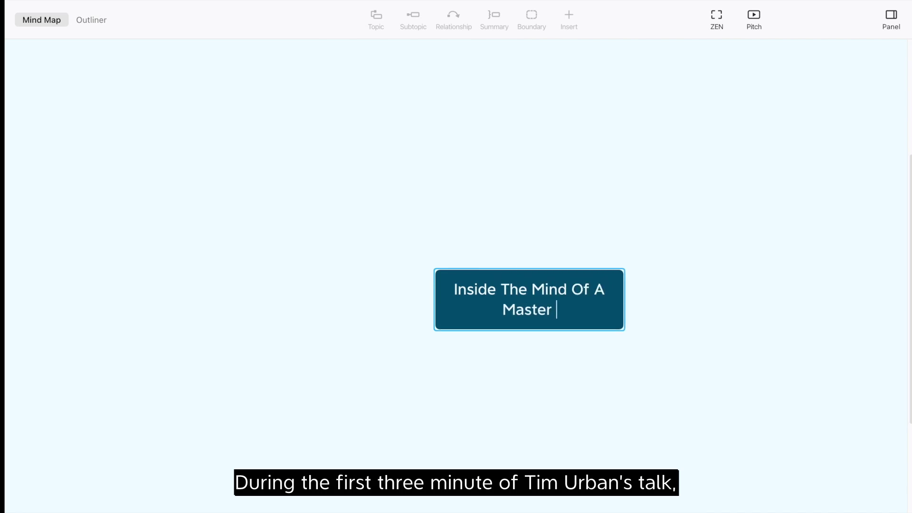
{"action": "type", "text": "Procrastinator"}
Step: Title the central topic Inside The Mind Of A Master Procrastinator and add a two-line Speaker: Tim Urban topic
{"action": "key", "text": "Return"}
{"action": "key", "text": "Tab"}
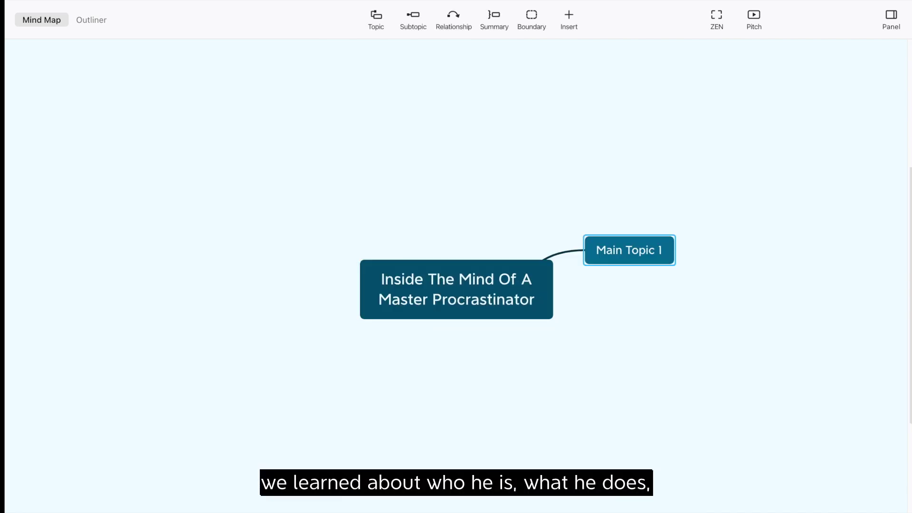
{"action": "type", "text": "Speaker:"}
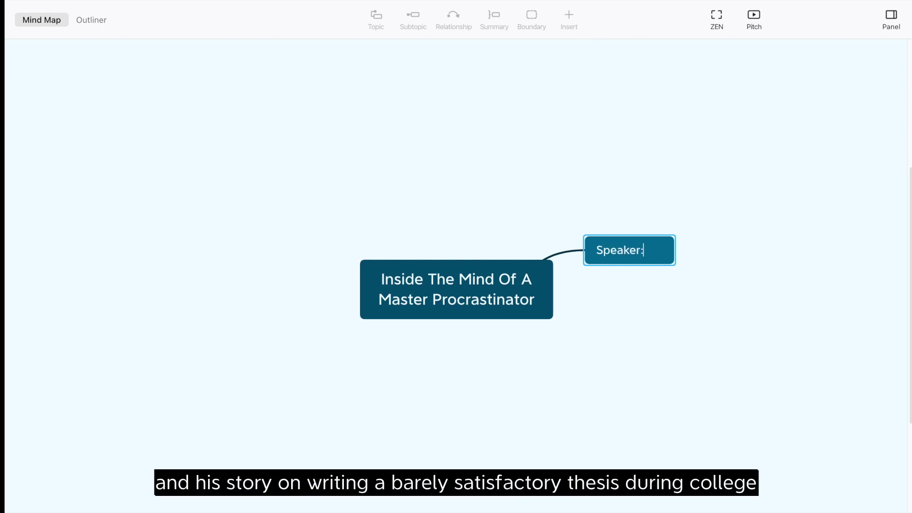
{"action": "key", "text": "shift+Return"}
{"action": "type", "text": "Tim Urban"}
{"action": "key", "text": "Return"}
Step: Chain Government Major, Regular paper and Ideal schedule subtopics beneath Speaker: Tim Urban
{"action": "key", "text": "Tab"}
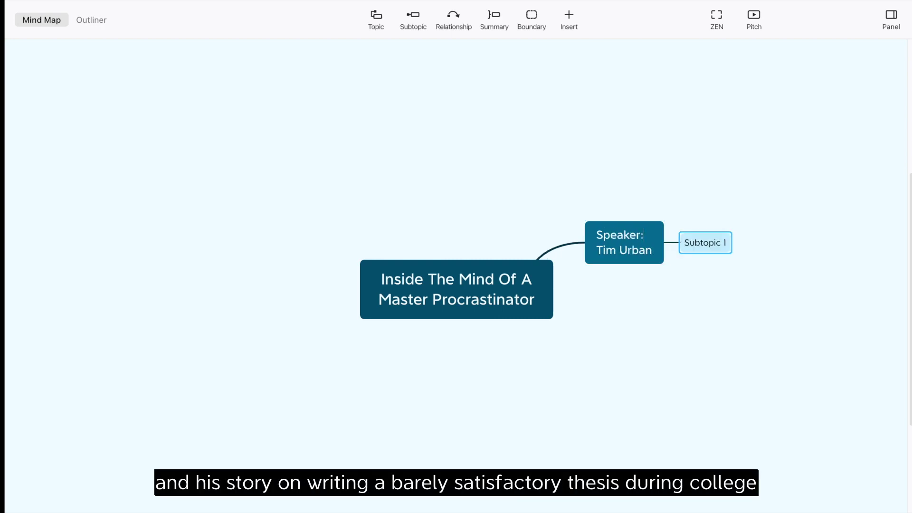
{"action": "type", "text": "Government Major"}
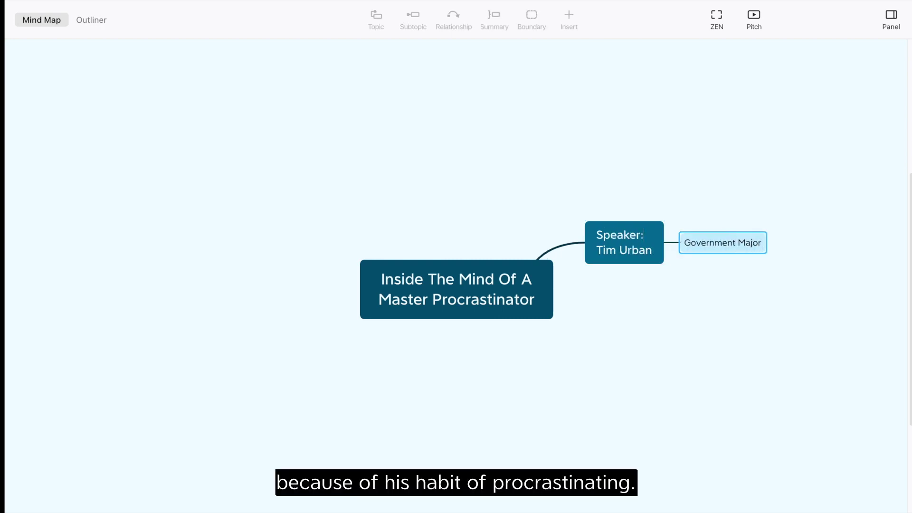
{"action": "key", "text": "Return"}
{"action": "key", "text": "Tab"}
{"action": "type", "text": "Re"}
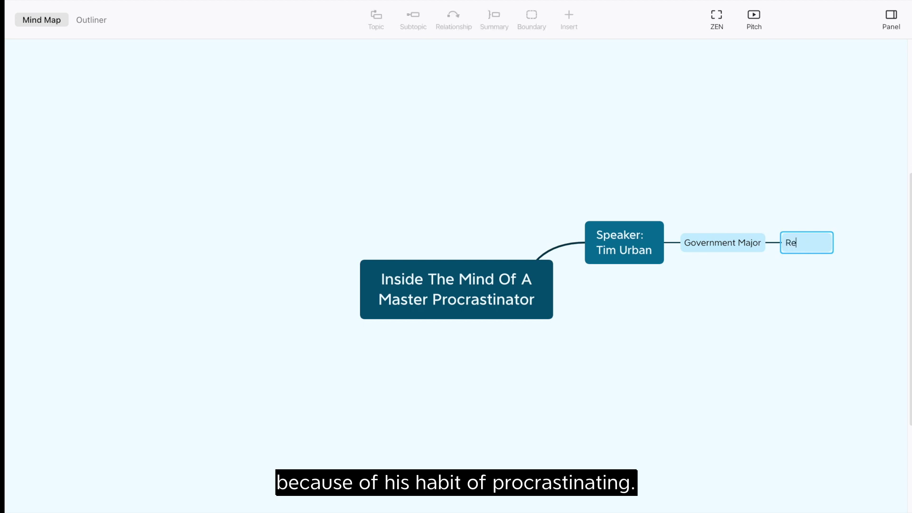
{"action": "type", "text": "gular paper"}
{"action": "key", "text": "Return"}
{"action": "key", "text": "Tab"}
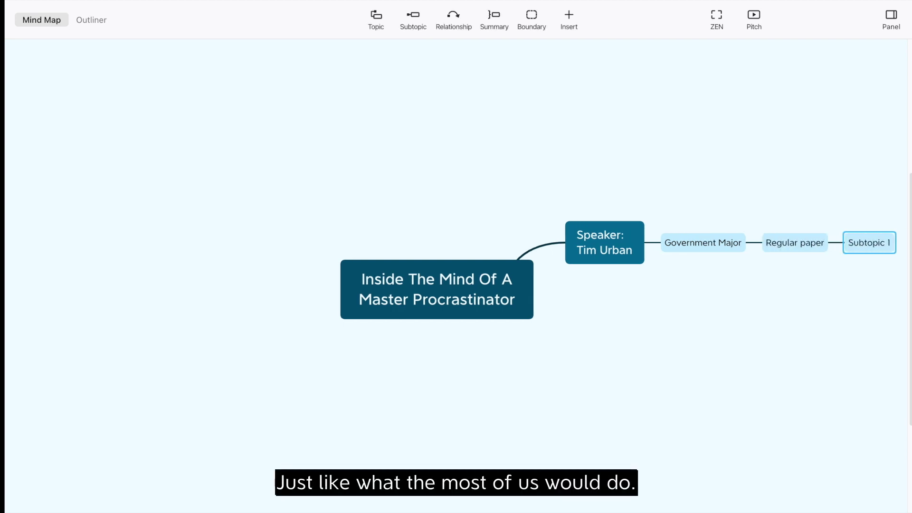
{"action": "type", "text": "deal schl"}
{"action": "key", "text": "BackSpace"}
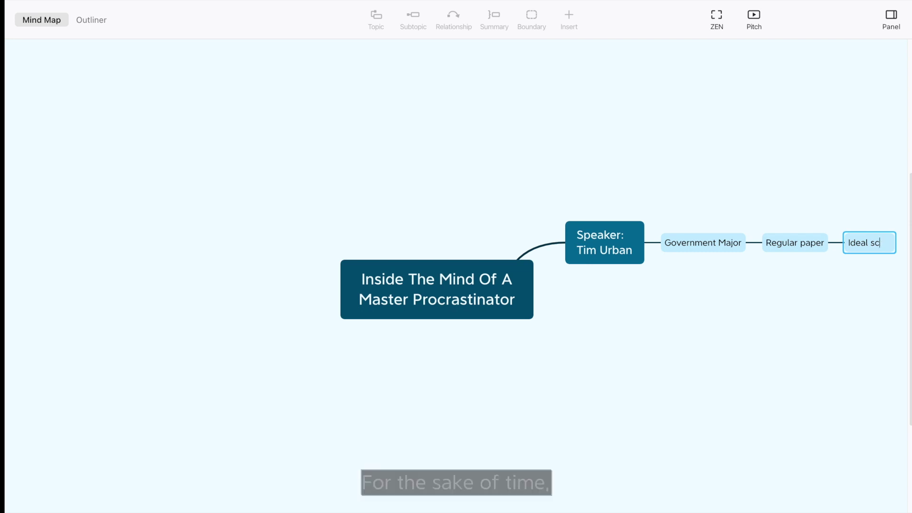
{"action": "type", "text": "hedule"}
{"action": "key", "text": "Return"}
{"action": "key", "text": "Tab"}
{"action": "type", "text": "everly "}
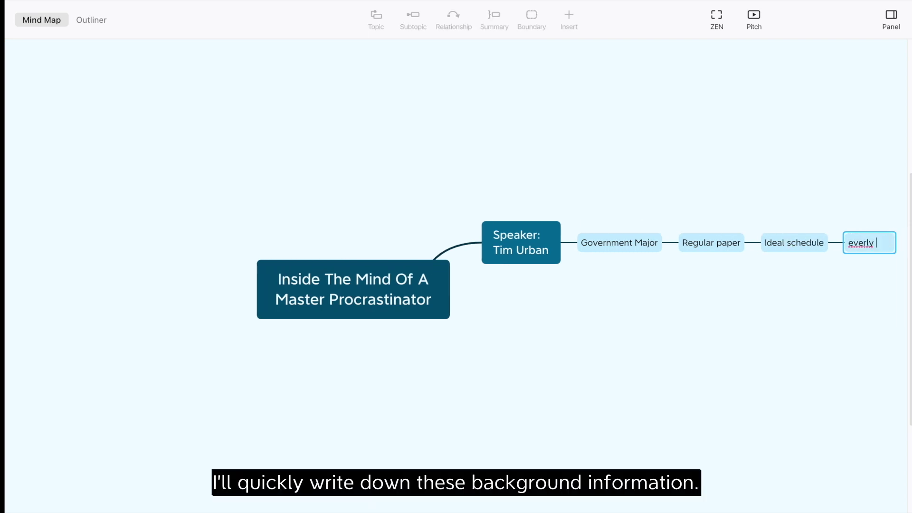
{"action": "type", "text": "nly spread worload"}
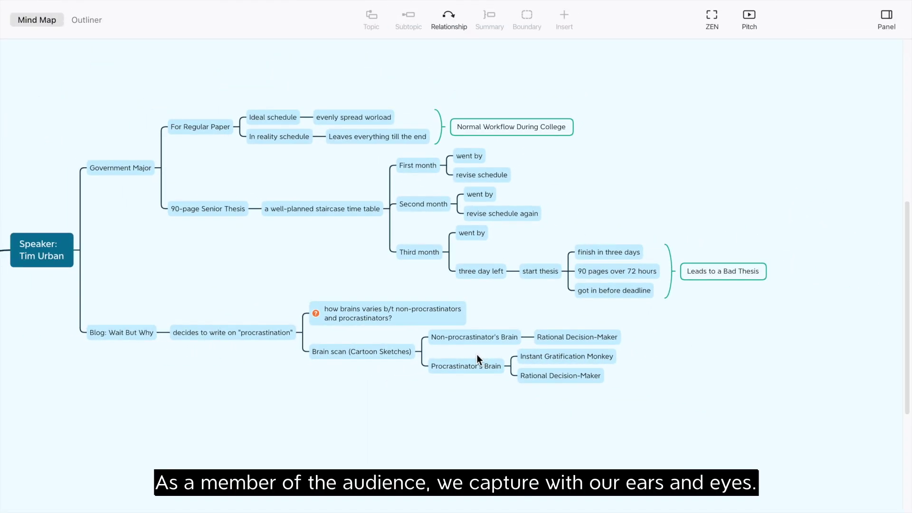
{"action": "scroll", "coordinate": [237, 281], "scroll_direction": "left", "scroll_amount": 10}
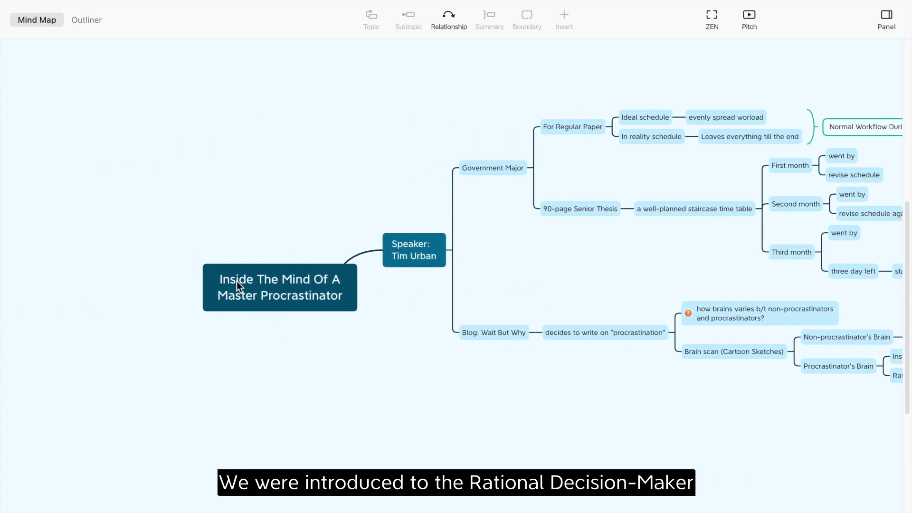
{"action": "scroll", "coordinate": [237, 281], "scroll_direction": "left", "scroll_amount": 5}
Step: Add a Rational Decision-Maker main topic with a first trait, Makes rational decisions
{"action": "left_click", "coordinate": [405, 291]}
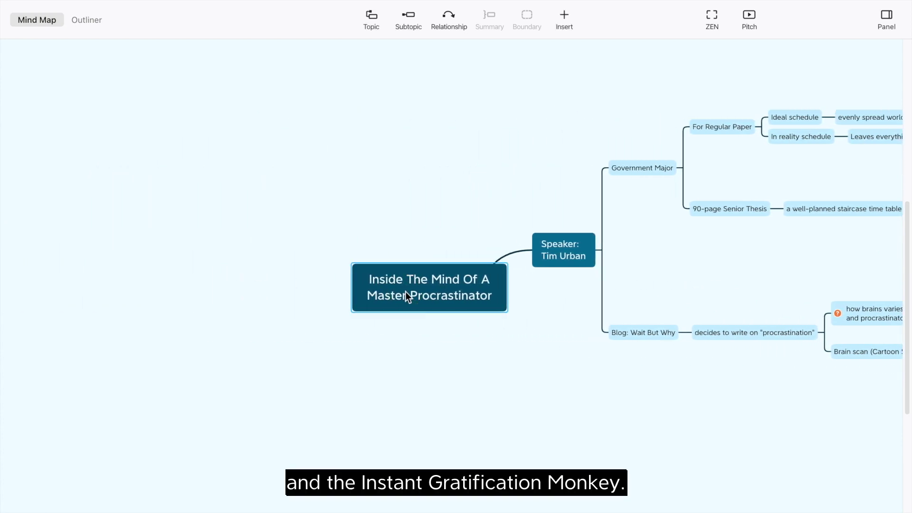
{"action": "key", "text": "Return"}
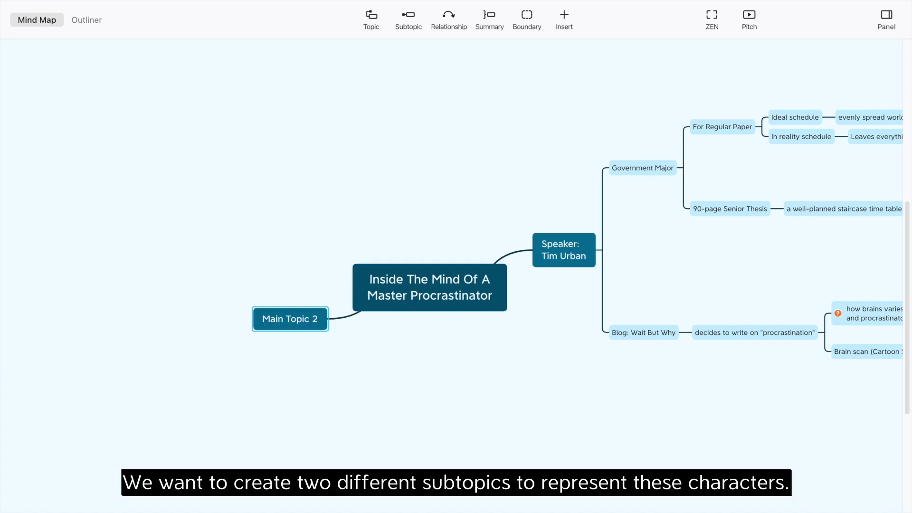
{"action": "type", "text": "Rational De"}
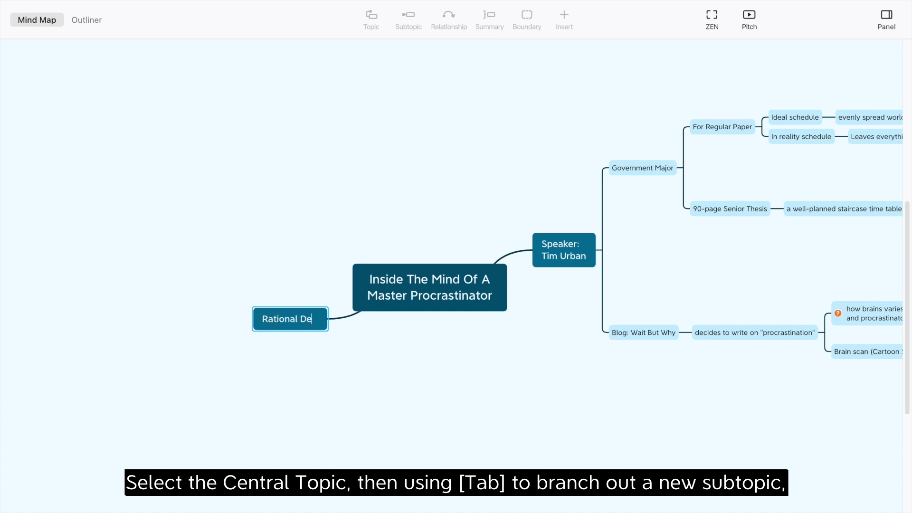
{"action": "type", "text": "cision -M"}
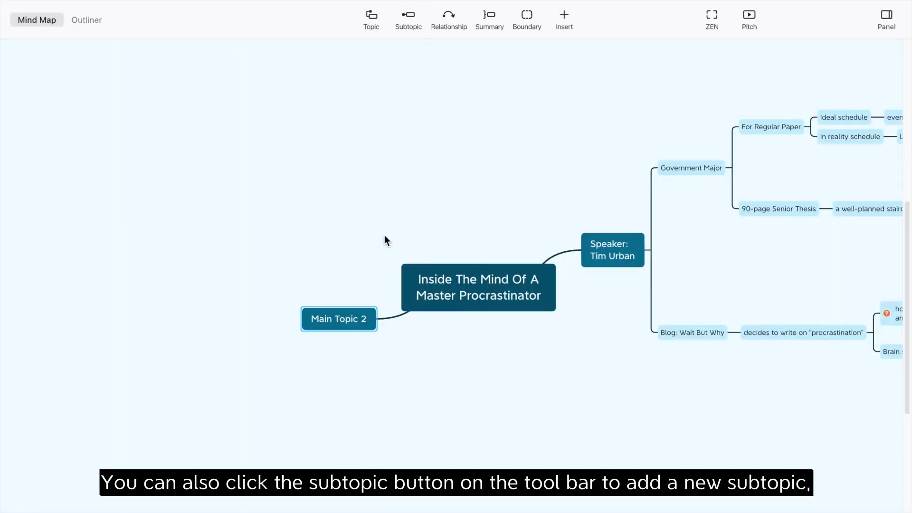
{"action": "type", "text": "Rational"}
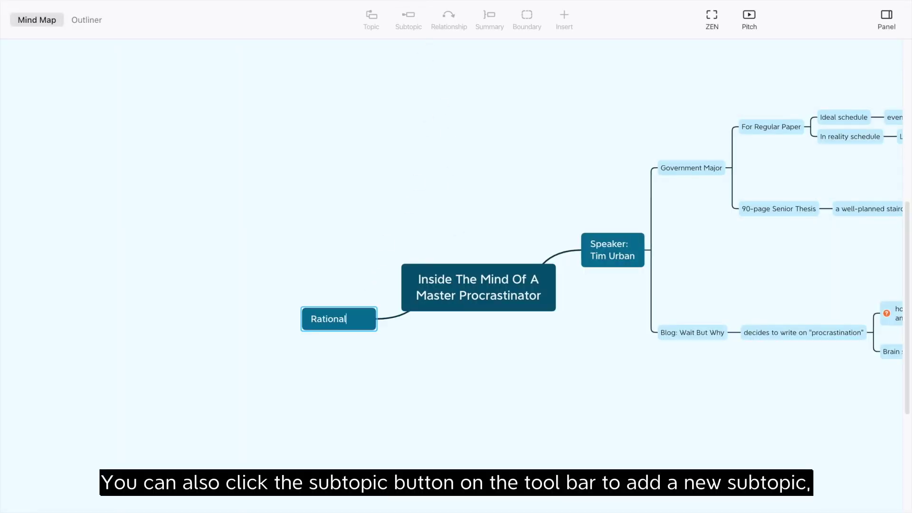
{"action": "type", "text": " Decision"}
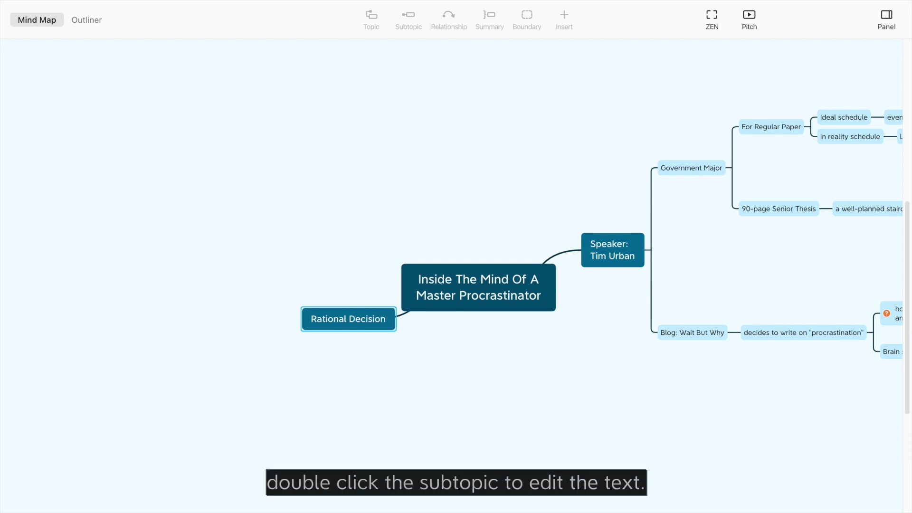
{"action": "type", "text": "-Maker"}
{"action": "key", "text": "Return"}
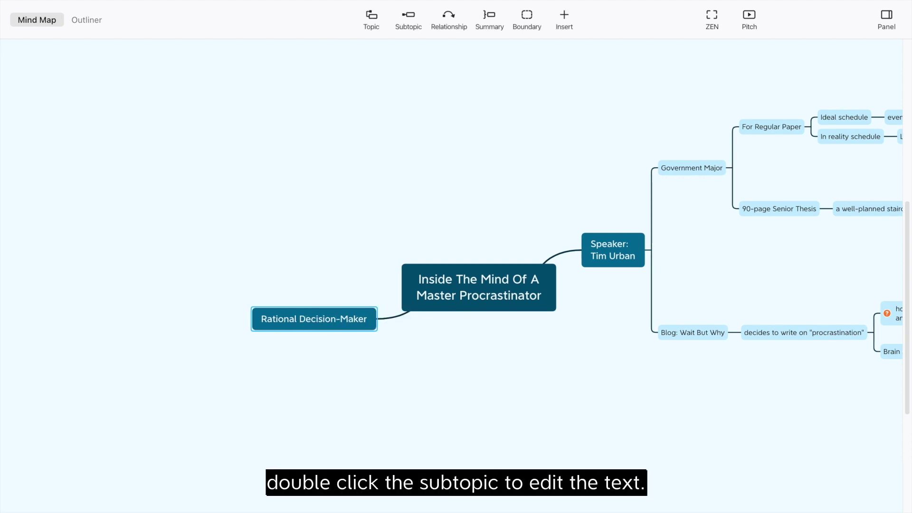
{"action": "key", "text": "Tab"}
{"action": "type", "text": "Make"}
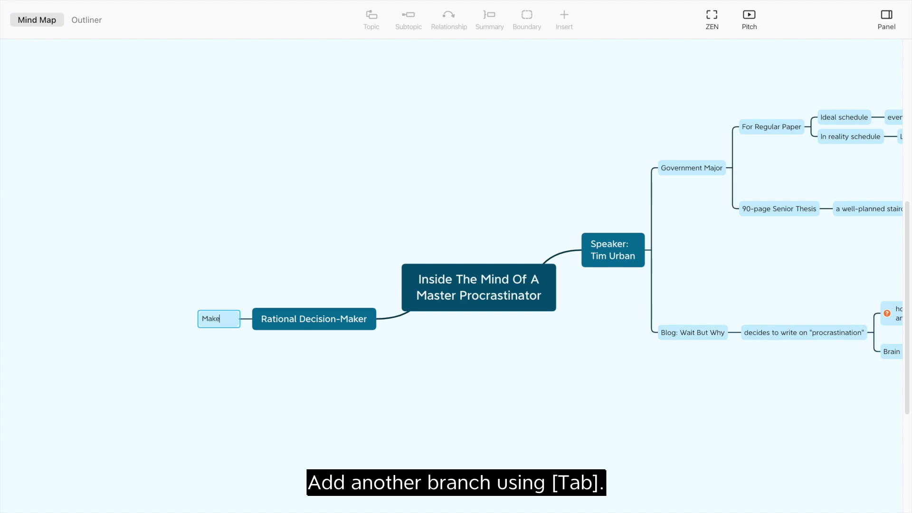
{"action": "type", "text": "s rational dec"}
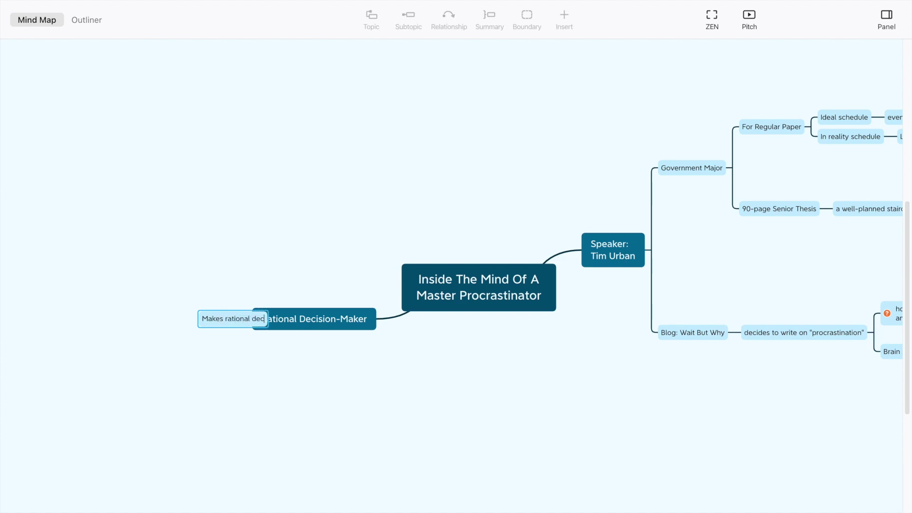
{"action": "type", "text": "isions"}
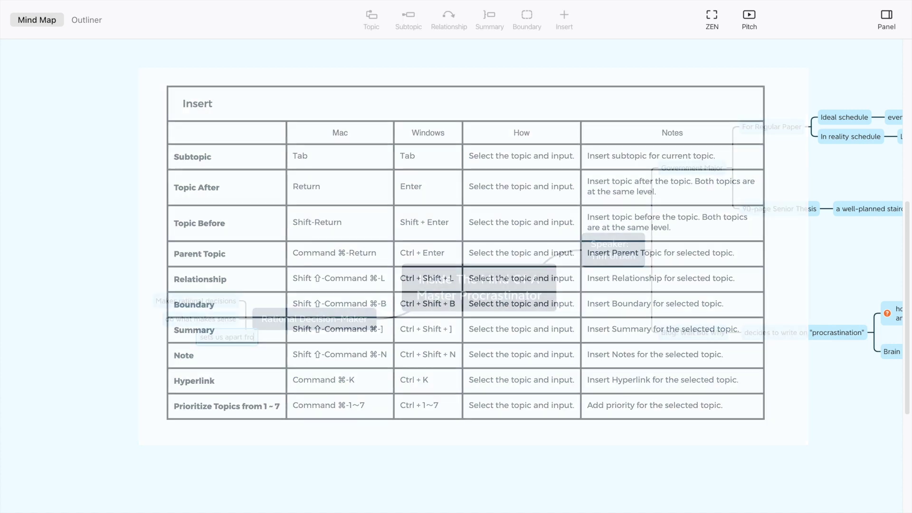
Step: Finish the Rational Decision-Maker traits with visualize the future and make long term plans
{"action": "key", "text": "Tab"}
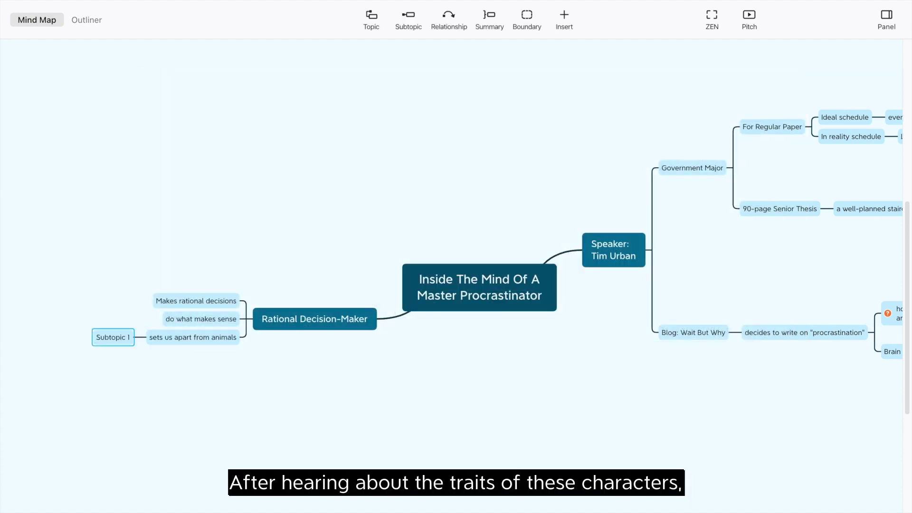
{"action": "type", "text": "visualize the future"}
{"action": "key", "text": "Return"}
{"action": "key", "text": "Return"}
{"action": "type", "text": "ma"}
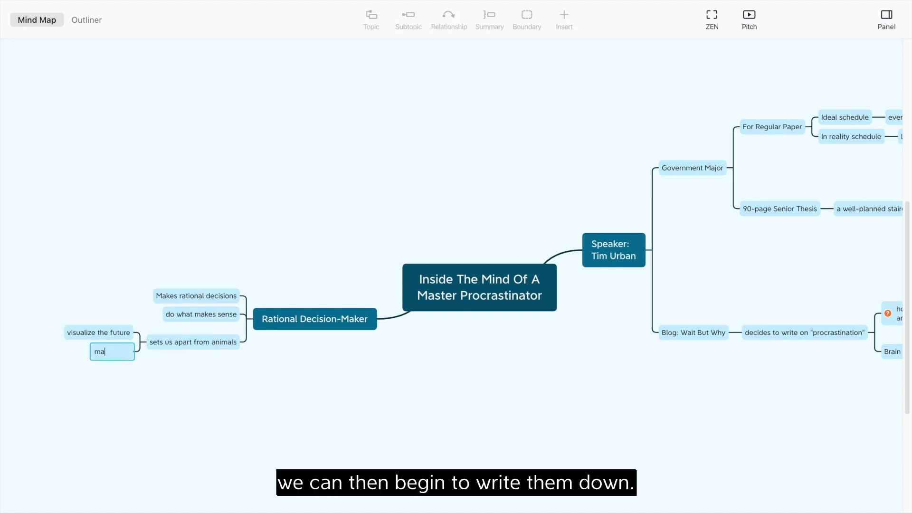
{"action": "type", "text": " plans"}
{"action": "key", "text": "Return"}
{"action": "key", "text": "Return"}
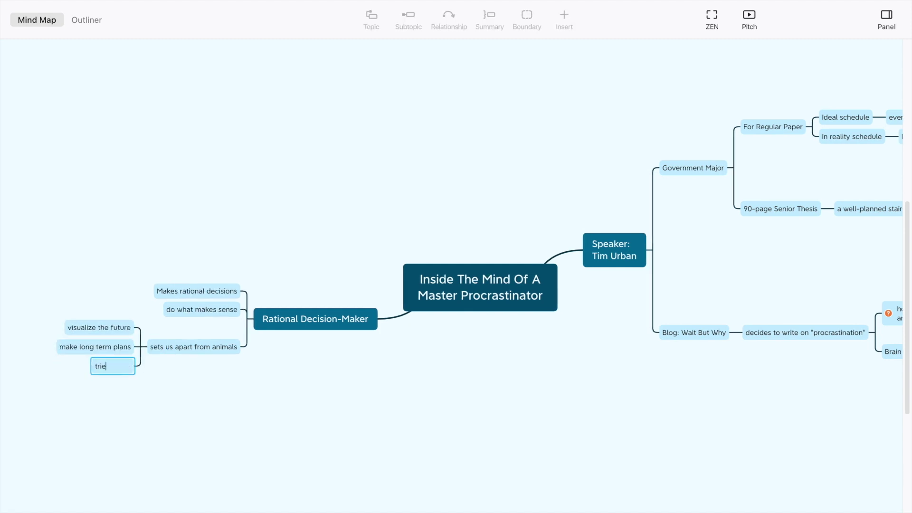
{"action": "type", "text": "tries to be productive"}
{"action": "key", "text": "Return"}
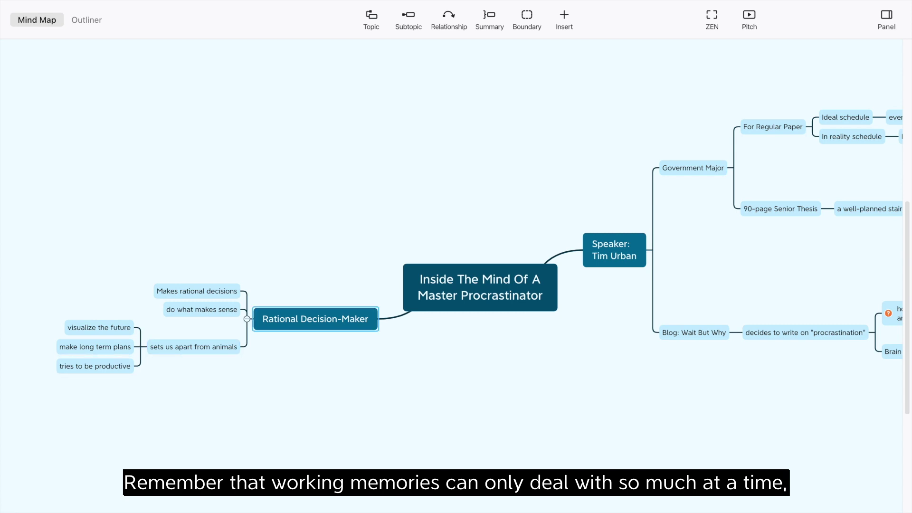
{"action": "key", "text": "Return"}
{"action": "type", "text": "Instant Grafi"}
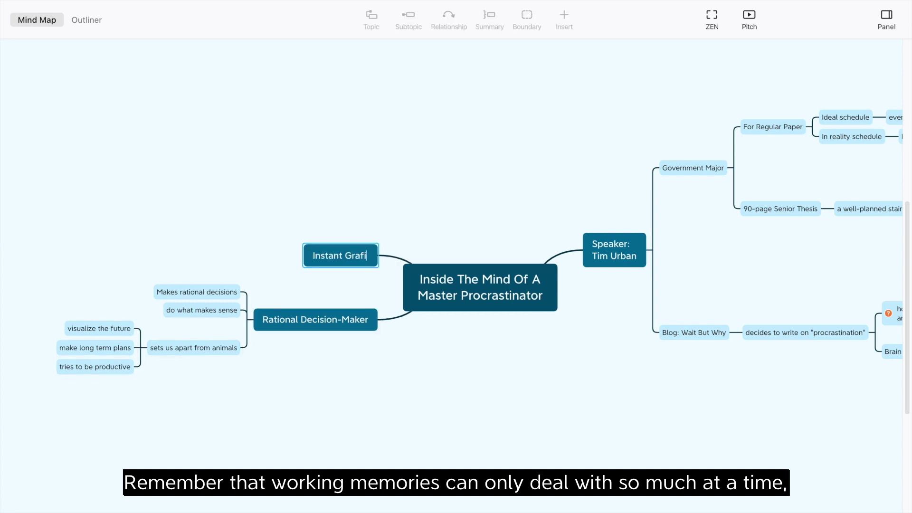
{"action": "type", "text": "fication Monkey"}
Step: Add Instant Gratification Monkey with notes: lives entirely in the present, no memories of the past, easy and fun
{"action": "key", "text": "Return"}
{"action": "key", "text": "Tab"}
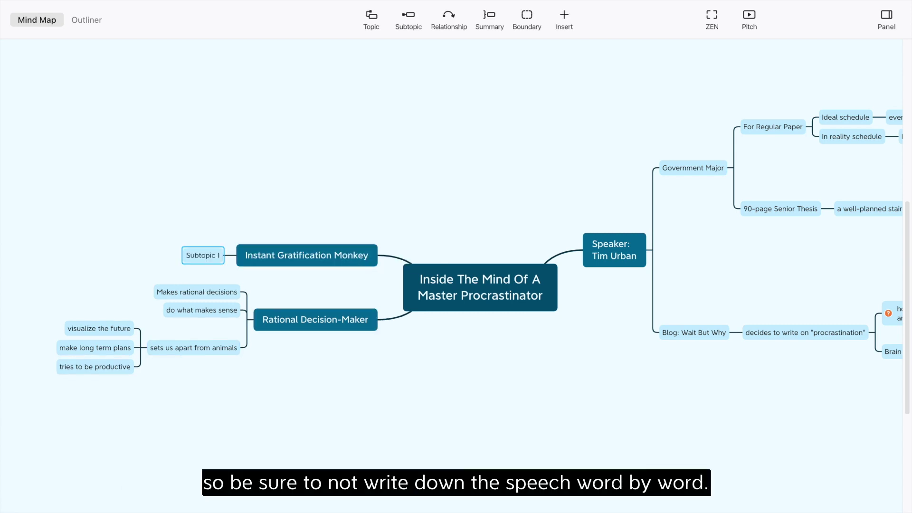
{"action": "type", "text": "lives entirely in the present"}
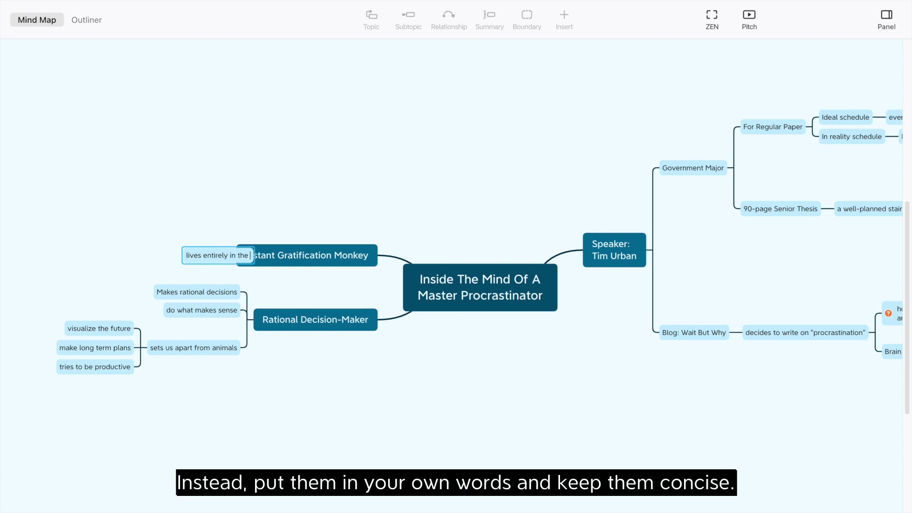
{"action": "key", "text": "Return"}
{"action": "key", "text": "Return"}
{"action": "type", "text": "nomemories"}
{"action": "left_click", "coordinate": [195, 262]}
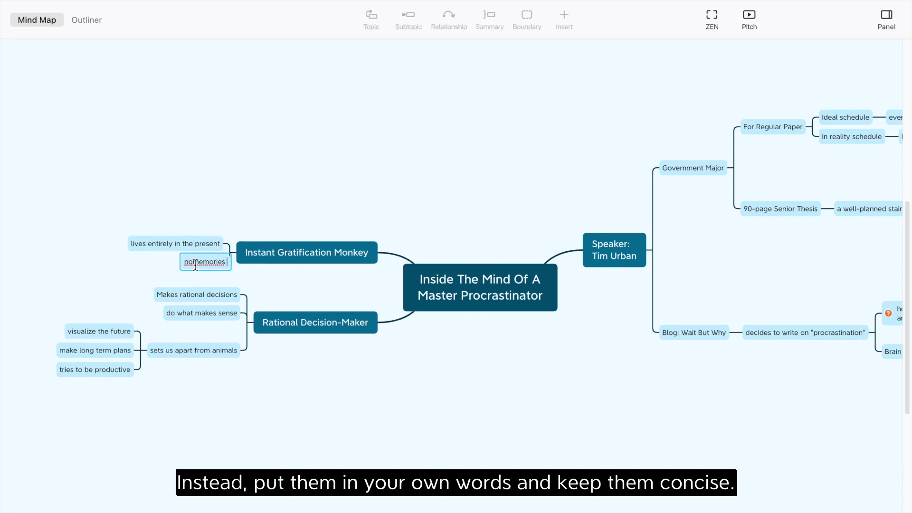
{"action": "type", "text": "memories of the past"}
{"action": "key", "text": "Return"}
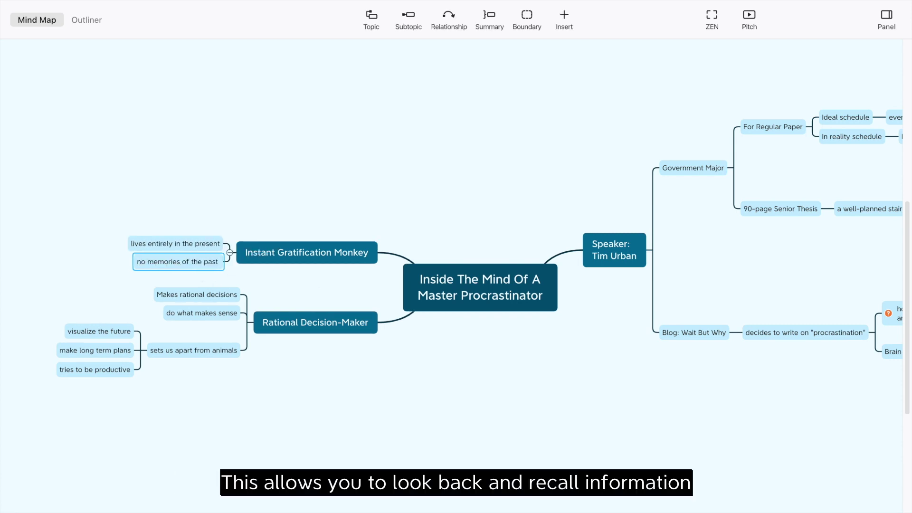
{"action": "key", "text": "Return"}
{"action": "type", "text": "only car"}
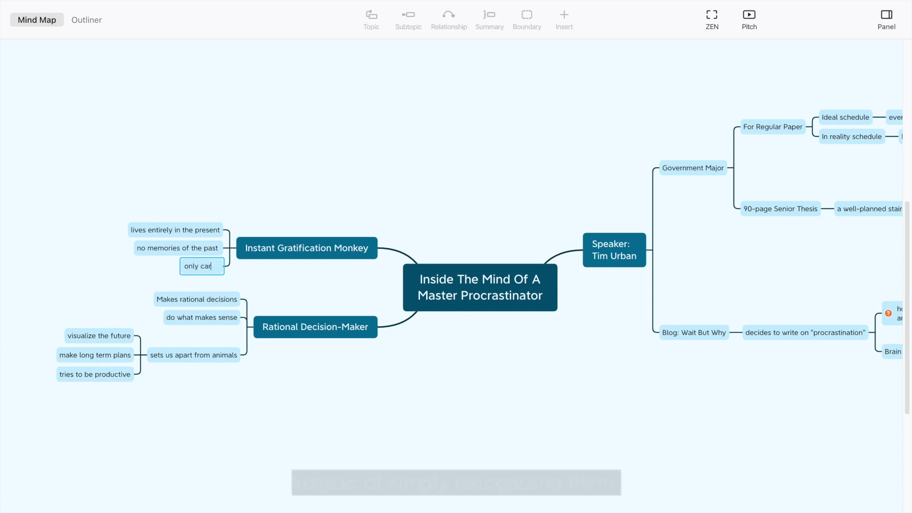
{"action": "type", "text": "es abouteasy and fun\""}
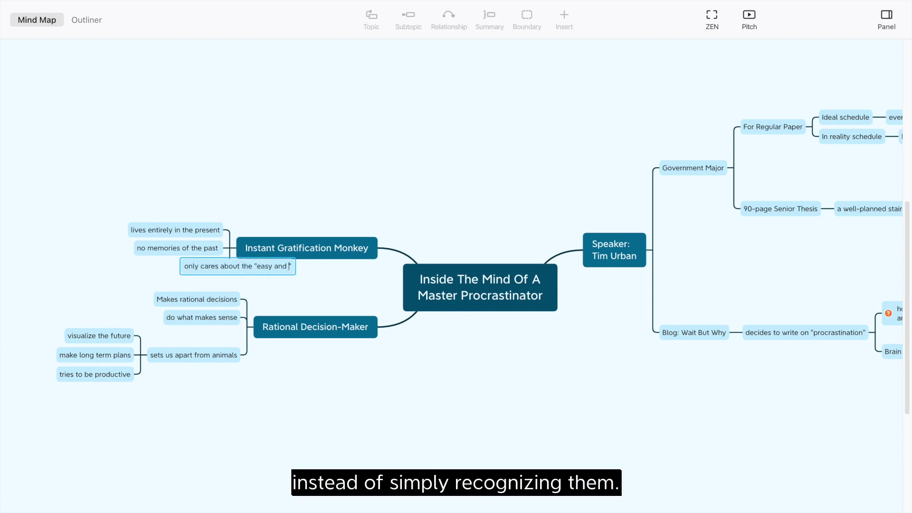
{"action": "key", "text": "Return"}
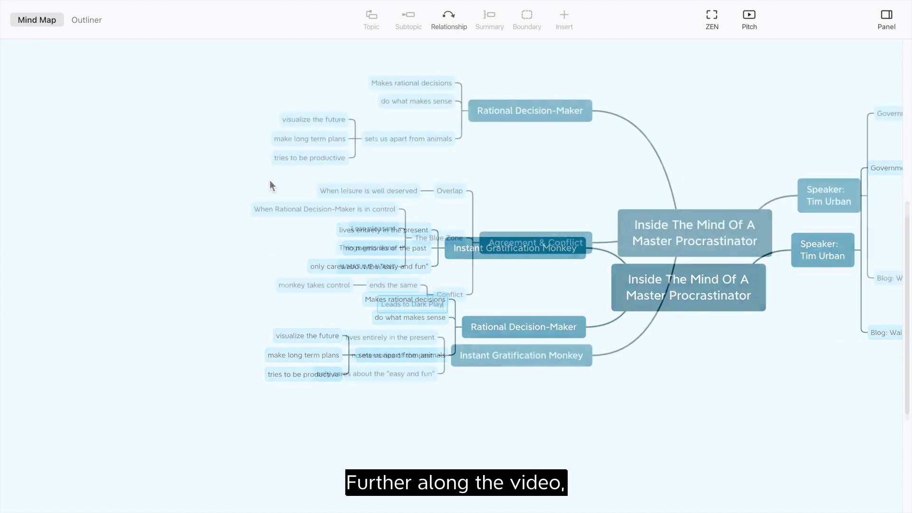
{"action": "type", "text": "leisure activities"}
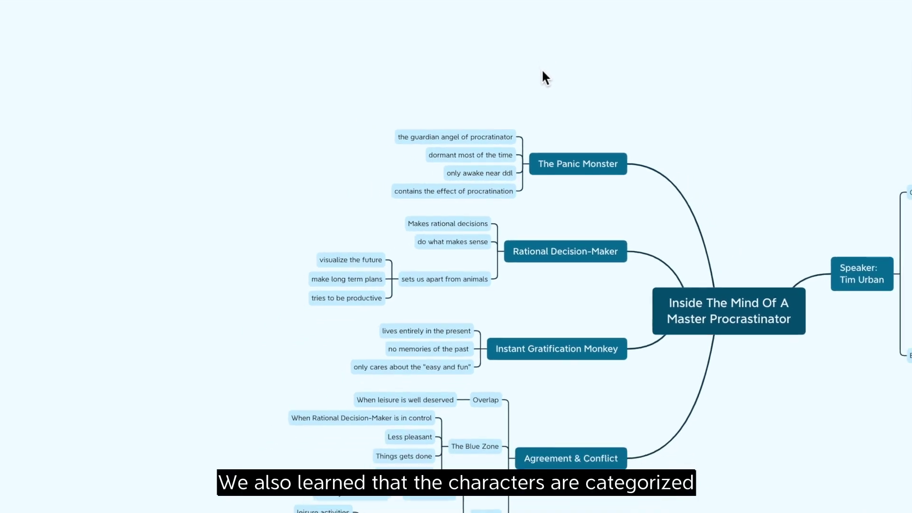
Step: Box-select the four character and conflict topics on the left side of the map
{"action": "left_click_drag", "start_coordinate": [544, 76], "coordinate": [583, 229]}
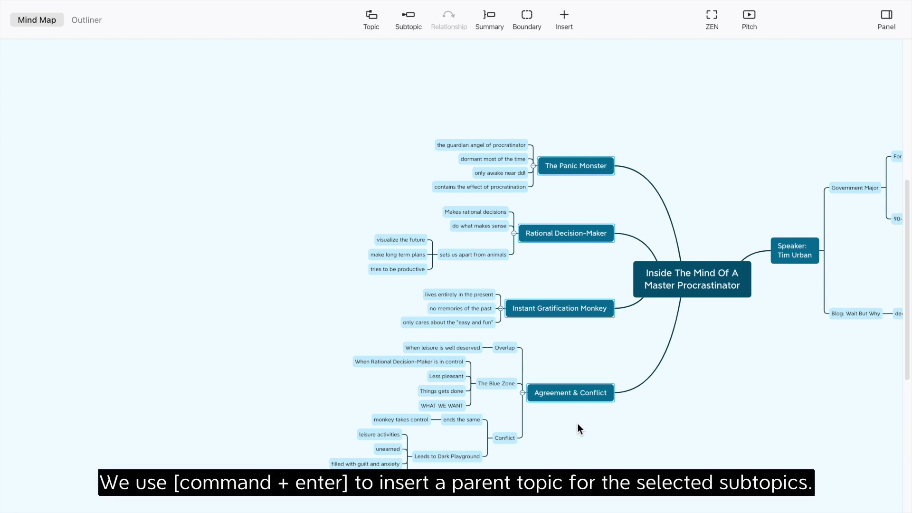
Step: Group the four topics under With A Deadline, nested inside a new Procrastinator's System topic
{"action": "key", "text": "super+Return"}
{"action": "type", "text": "With A Deadline"}
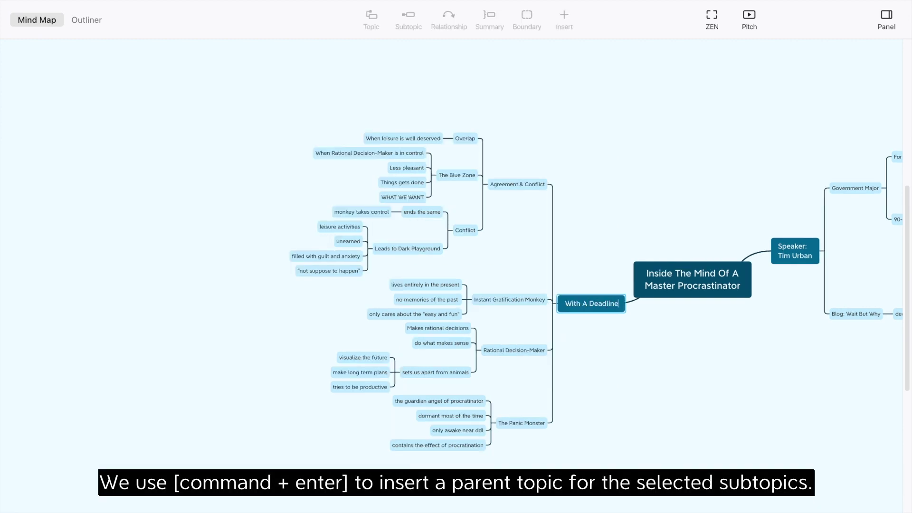
{"action": "key", "text": "Return"}
{"action": "key", "text": "super+Return"}
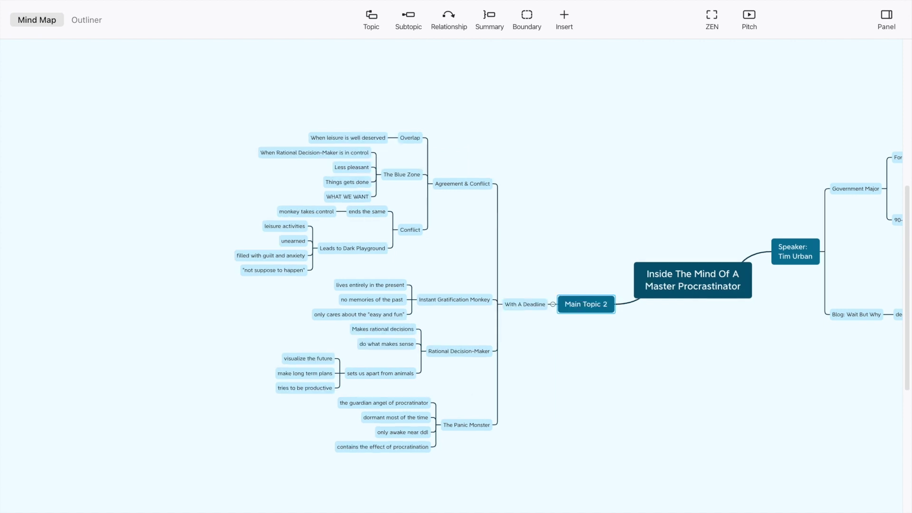
{"action": "type", "text": "Procrast"}
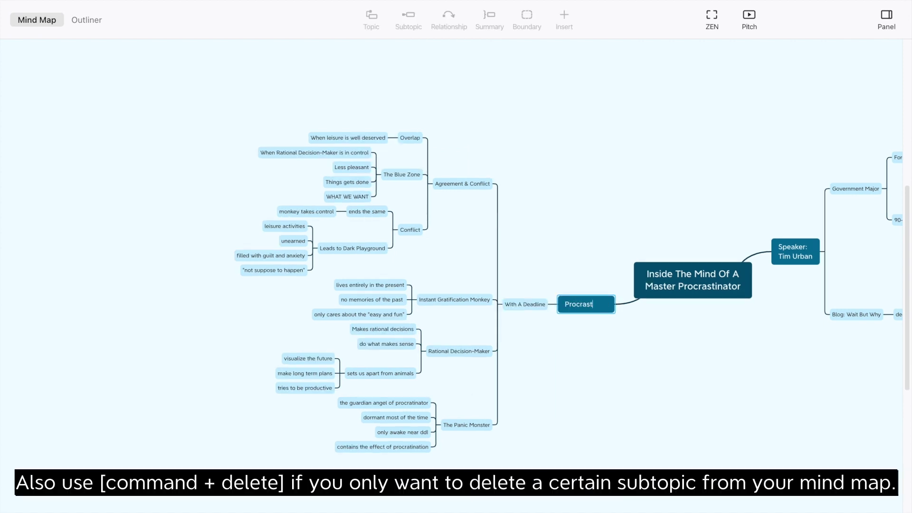
{"action": "type", "text": "em"}
{"action": "key", "text": "Return"}
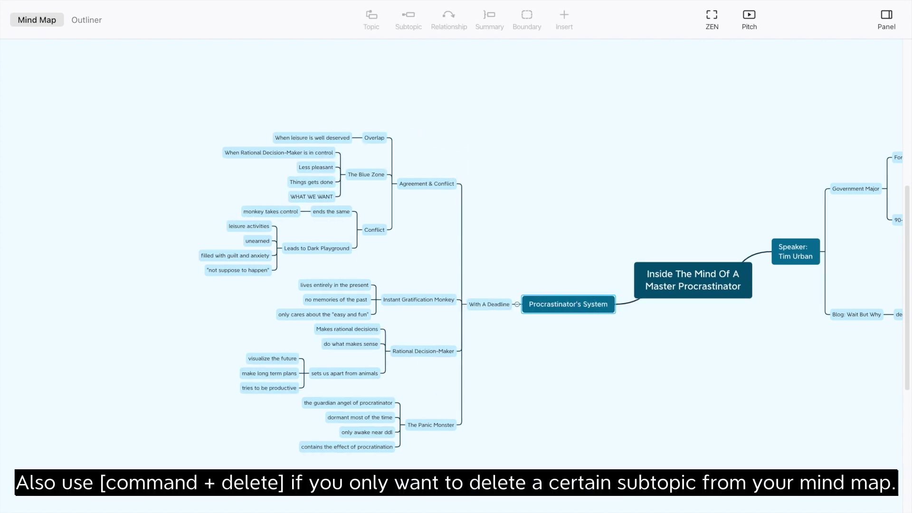
{"action": "key", "text": "Tab"}
{"action": "type", "text": "Without A Dead"}
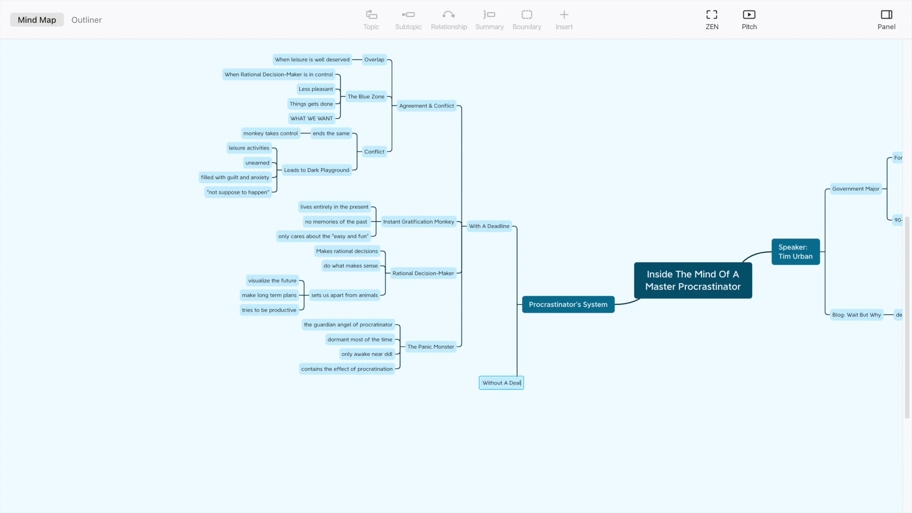
{"action": "type", "text": "line"}
Step: Give Without A Deadline an only two characters note listing Instant Gratification Monkey and Rational Decision-Maker
{"action": "key", "text": "Tab"}
{"action": "type", "text": "on"}
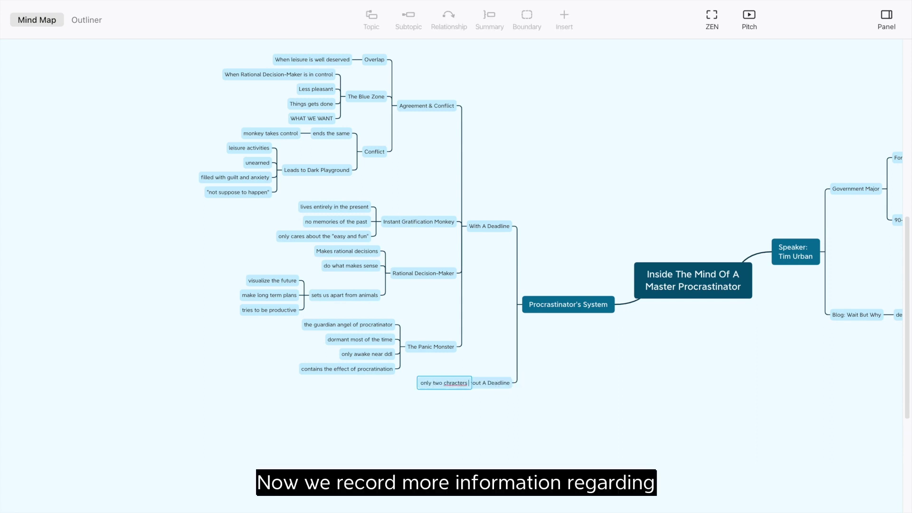
{"action": "key", "text": "BackSpace"}
{"action": "key", "text": "BackSpace"}
{"action": "key", "text": "BackSpace"}
{"action": "type", "text": "aracters"}
{"action": "key", "text": "Tab"}
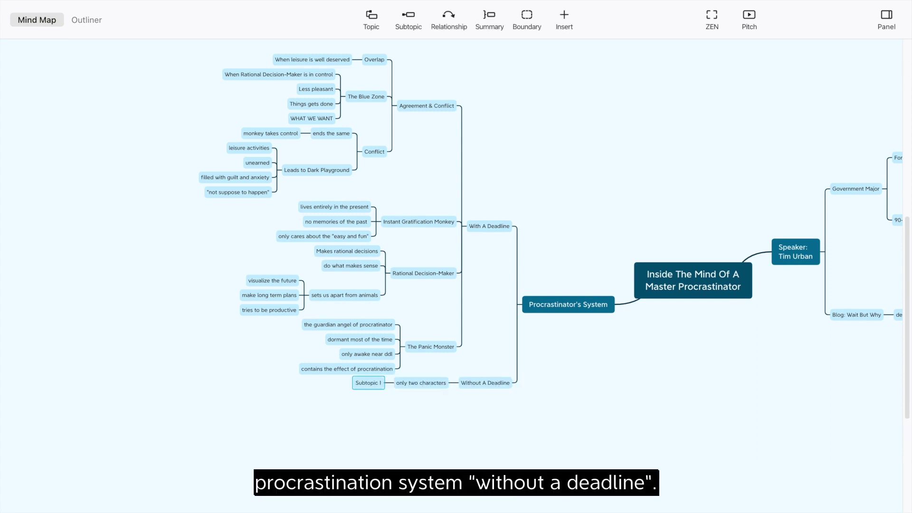
{"action": "type", "text": "I"}
{"action": "type", "text": "nstant Gra"}
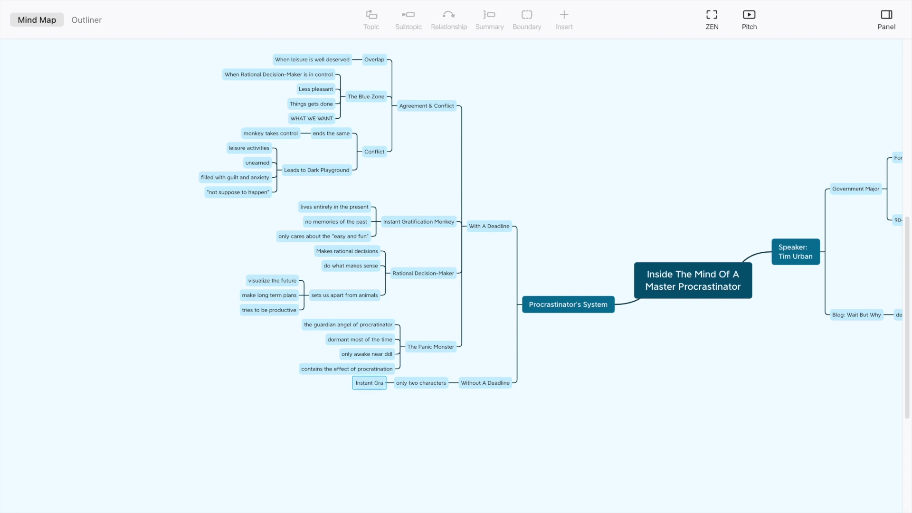
{"action": "type", "text": "ey"}
{"action": "key", "text": "Return"}
{"action": "key", "text": "Return"}
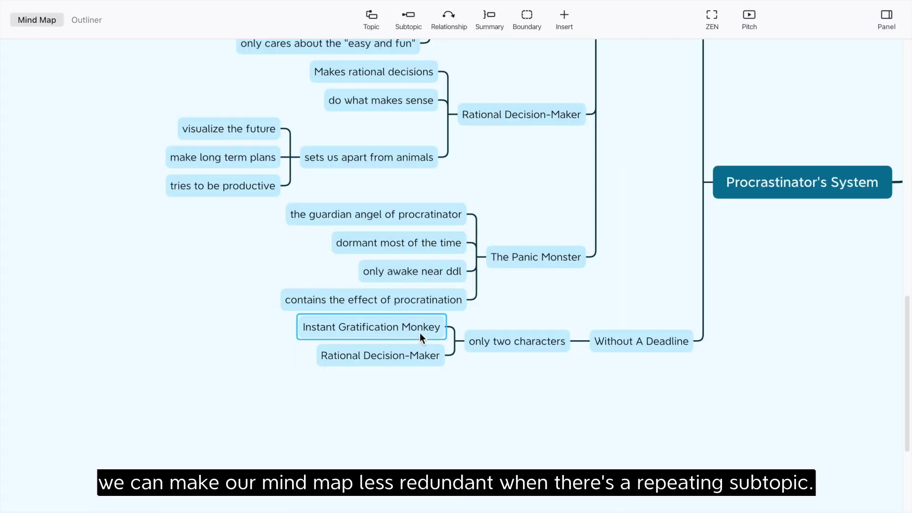
Step: Link the Instant Gratification Monkey note to the original Instant Gratification Monkey topic, then follow the link
{"action": "left_click", "coordinate": [563, 17]}
{"action": "mouse_move", "coordinate": [580, 70]}
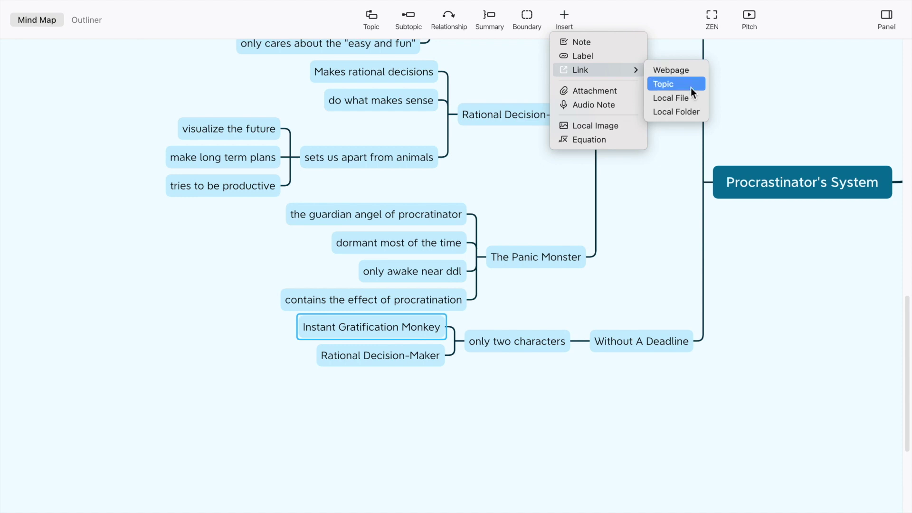
{"action": "left_click", "coordinate": [673, 84]}
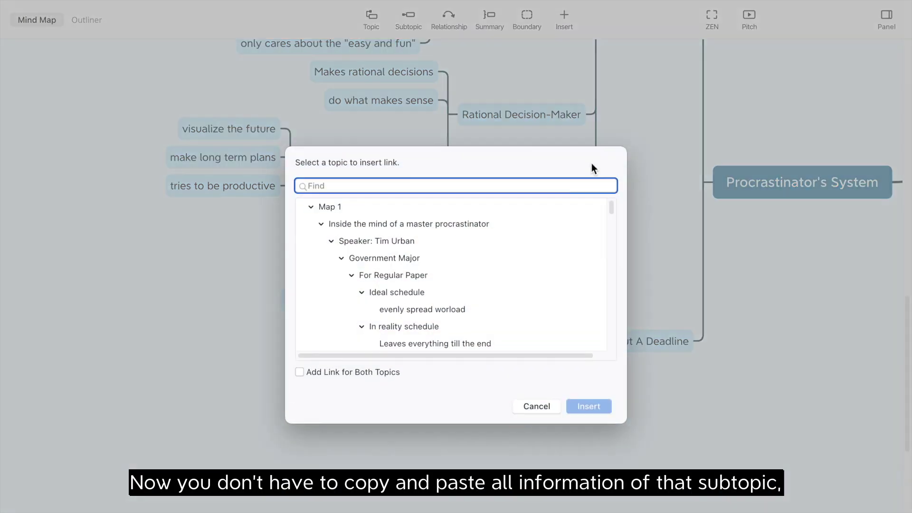
{"action": "scroll", "coordinate": [514, 274], "scroll_direction": "down", "scroll_amount": 5}
{"action": "scroll", "coordinate": [513, 273], "scroll_direction": "down", "scroll_amount": 5}
{"action": "scroll", "coordinate": [514, 273], "scroll_direction": "down", "scroll_amount": 5}
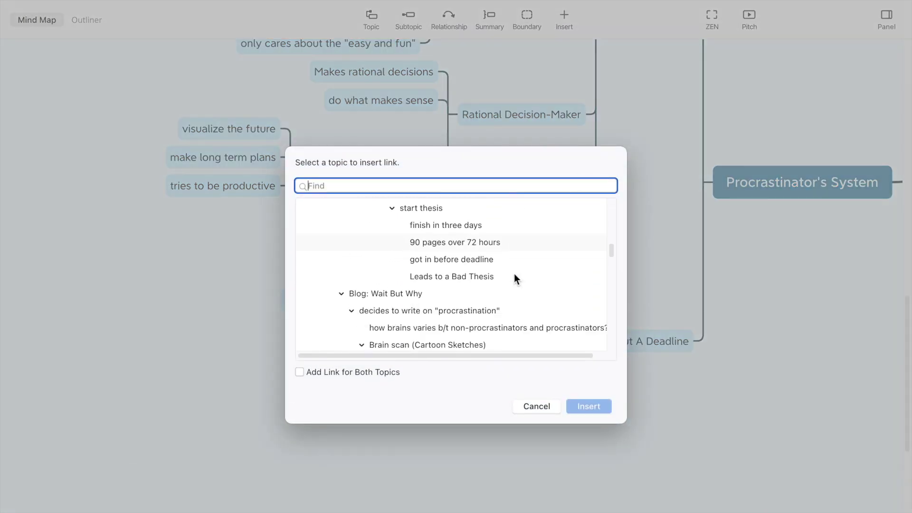
{"action": "scroll", "coordinate": [514, 274], "scroll_direction": "down", "scroll_amount": 5}
{"action": "scroll", "coordinate": [514, 275], "scroll_direction": "down", "scroll_amount": 4}
{"action": "scroll", "coordinate": [514, 273], "scroll_direction": "down", "scroll_amount": 4}
{"action": "scroll", "coordinate": [514, 273], "scroll_direction": "down", "scroll_amount": 4}
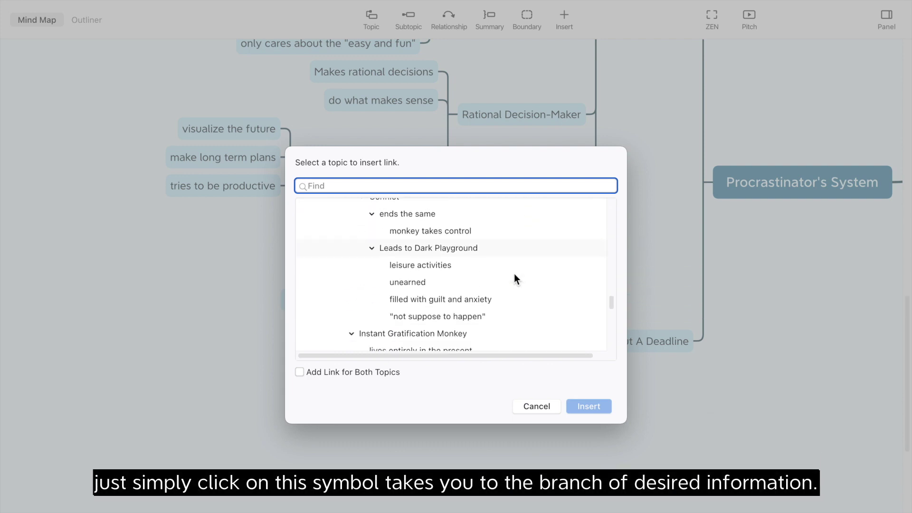
{"action": "scroll", "coordinate": [514, 274], "scroll_direction": "down", "scroll_amount": 4}
{"action": "left_click", "coordinate": [454, 238]}
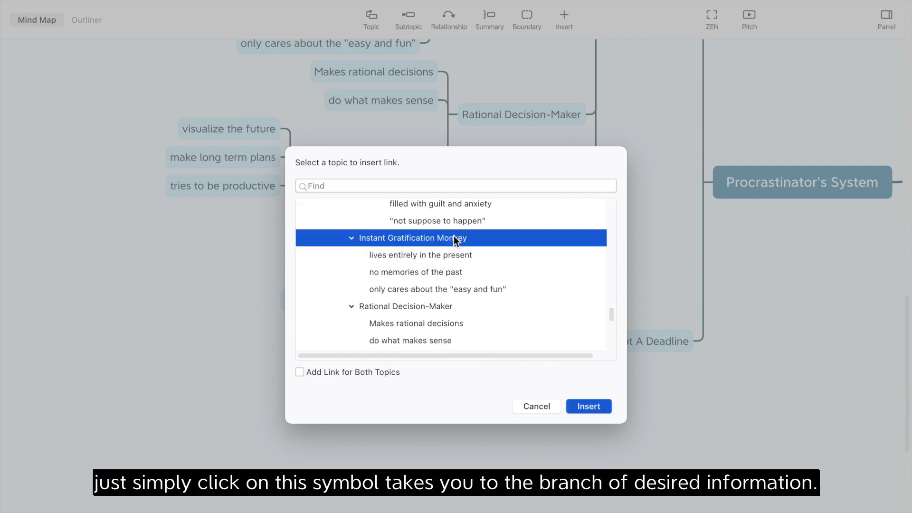
{"action": "left_click", "coordinate": [584, 406]}
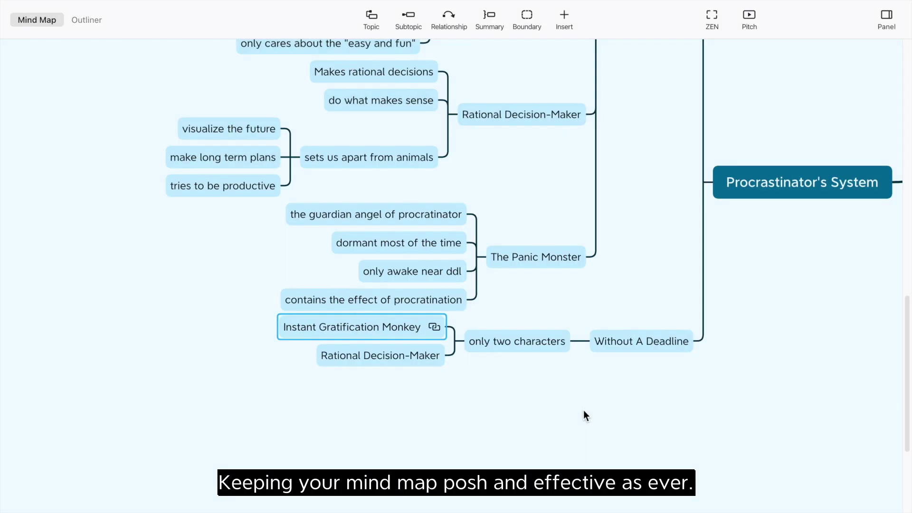
{"action": "left_click", "coordinate": [433, 328]}
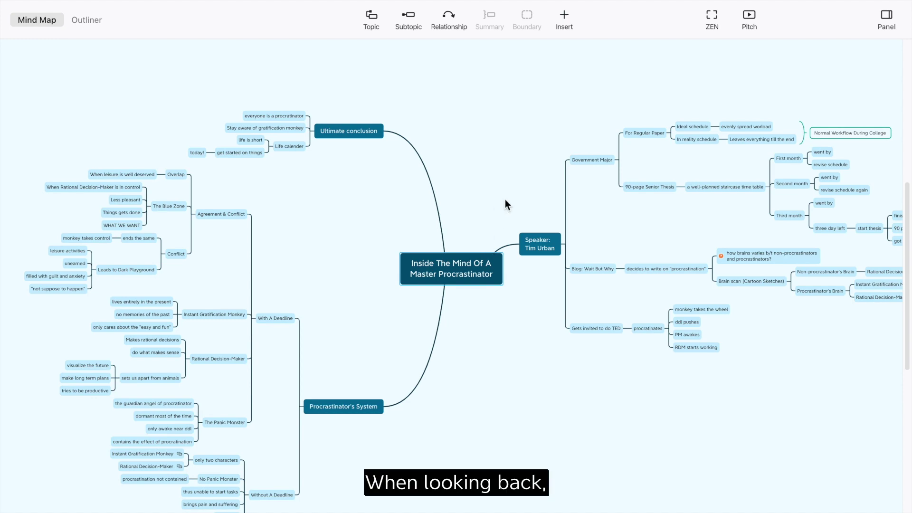
{"action": "scroll", "coordinate": [751, 343], "scroll_direction": "right", "scroll_amount": 3}
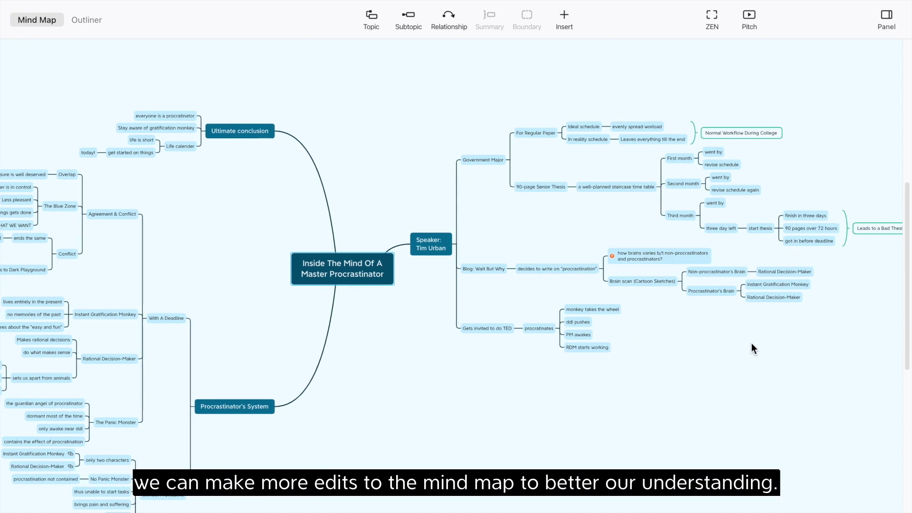
{"action": "scroll", "coordinate": [659, 330], "scroll_direction": "up", "scroll_amount": 5}
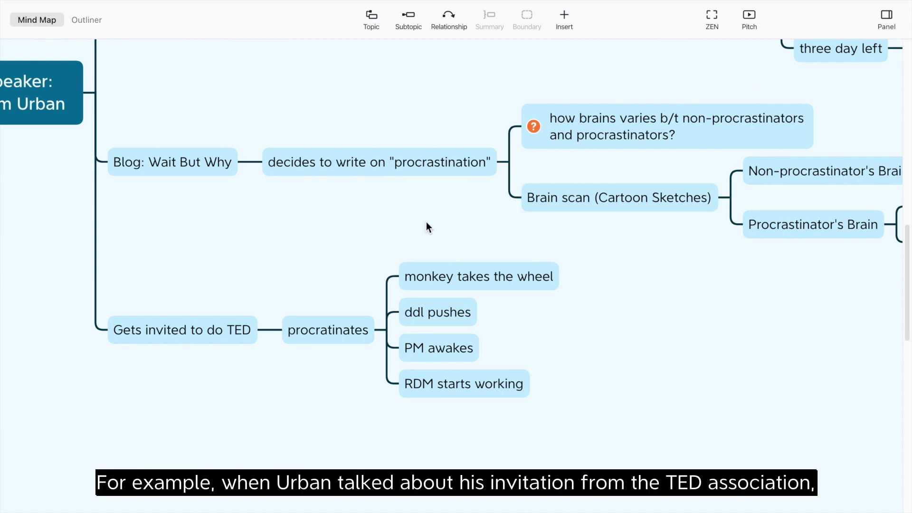
{"action": "scroll", "coordinate": [485, 225], "scroll_direction": "left", "scroll_amount": 2}
Step: Enclose the four subtopics under procratinates in a boundary titled Procrastinator's System
{"action": "left_click", "coordinate": [455, 239]}
{"action": "left_click_drag", "start_coordinate": [455, 239], "coordinate": [618, 440]}
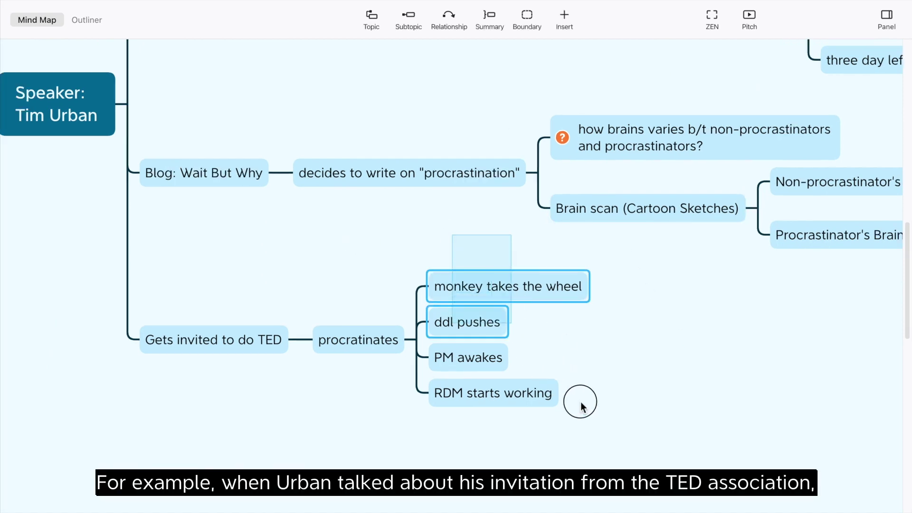
{"action": "left_click", "coordinate": [527, 18]}
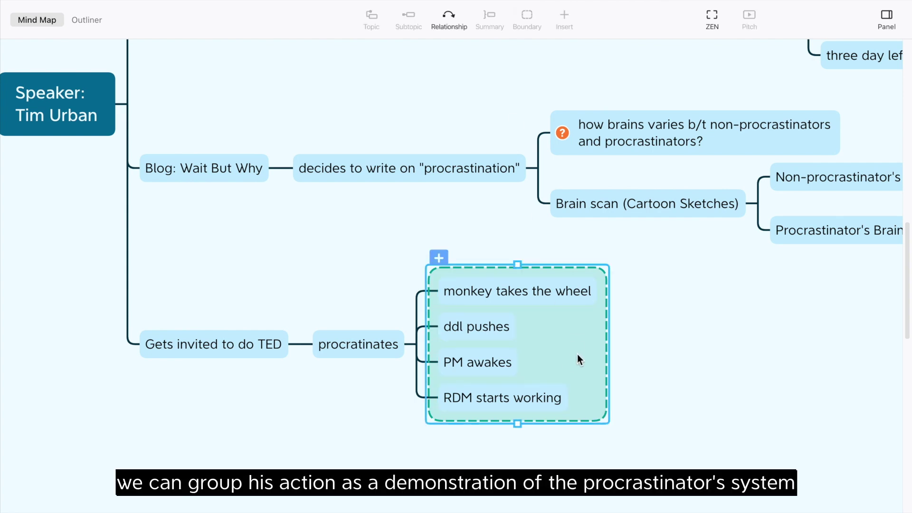
{"action": "left_click", "coordinate": [439, 257]}
{"action": "type", "text": "Procrastinator's"}
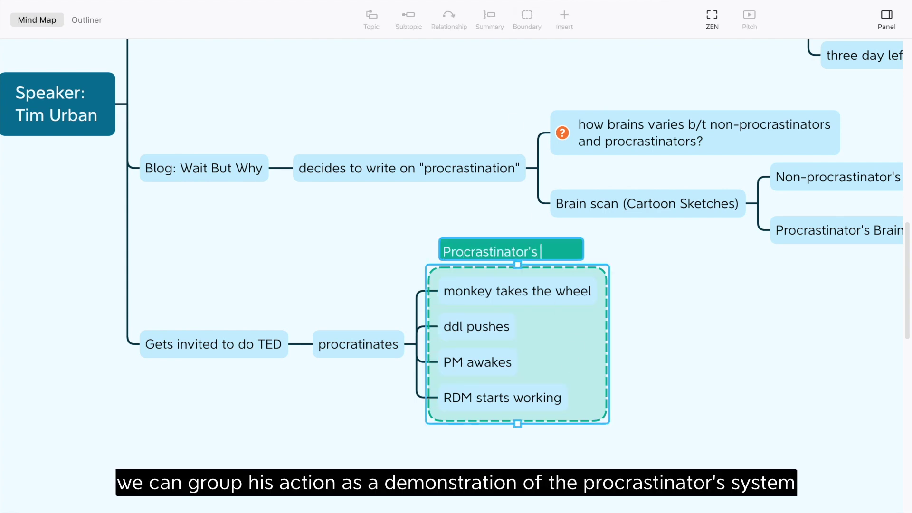
{"action": "type", "text": "System"}
{"action": "key", "text": "Return"}
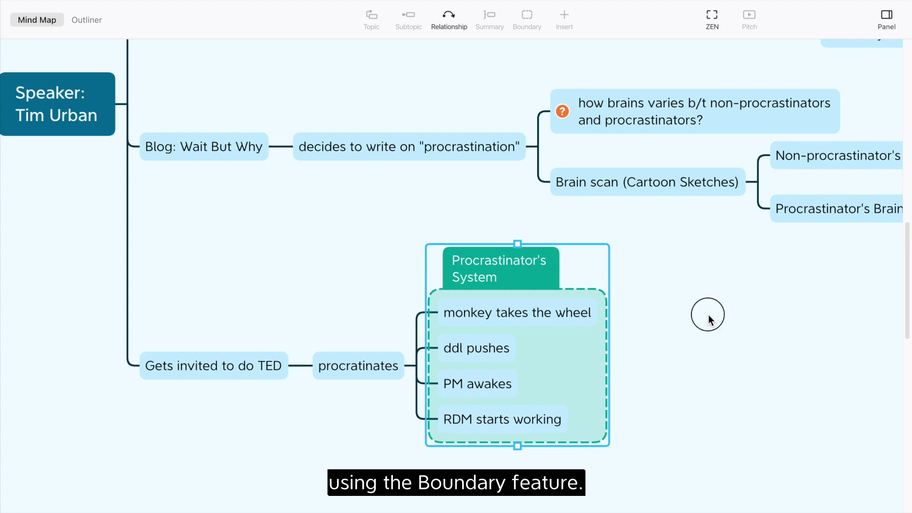
{"action": "left_click", "coordinate": [708, 320]}
{"action": "scroll", "coordinate": [708, 320], "scroll_direction": "right", "scroll_amount": 5}
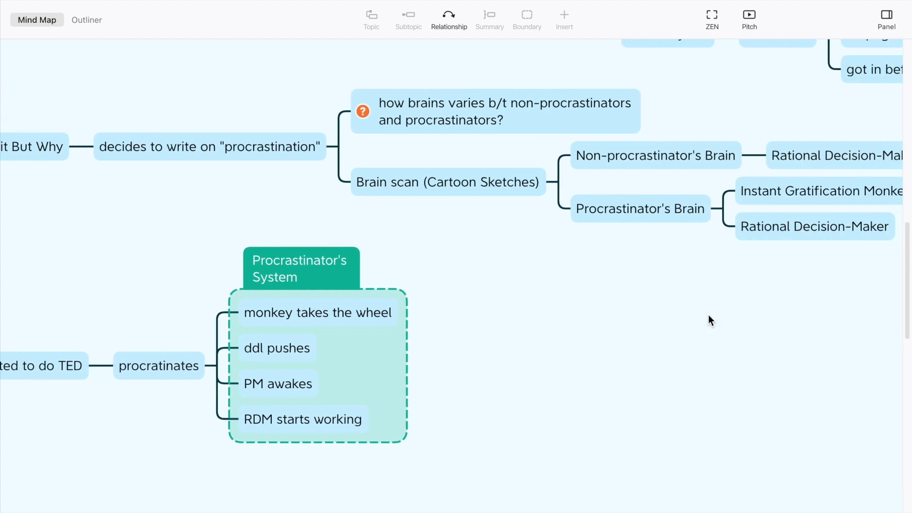
{"action": "scroll", "coordinate": [708, 320], "scroll_direction": "right", "scroll_amount": 5}
{"action": "scroll", "coordinate": [709, 320], "scroll_direction": "right", "scroll_amount": 3}
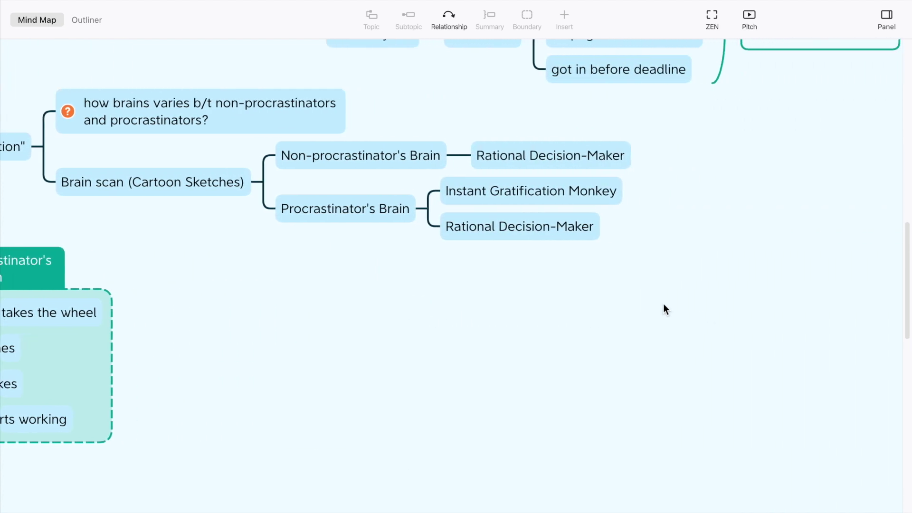
Step: Enclose the five brain-scan branch topics in a boundary titled The Main Argument
{"action": "left_click_drag", "start_coordinate": [663, 304], "coordinate": [379, 146]}
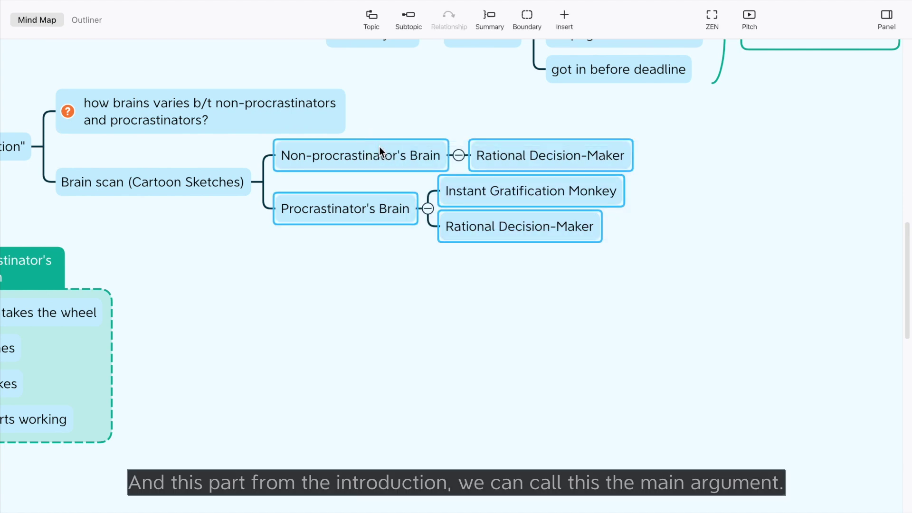
{"action": "left_click", "coordinate": [527, 19]}
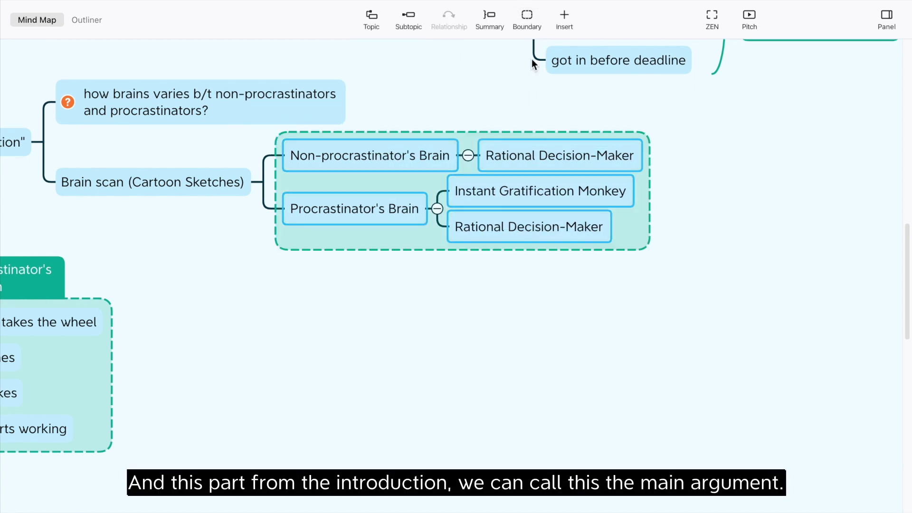
{"action": "left_click", "coordinate": [625, 230]}
{"action": "type", "text": "The Main Argument"}
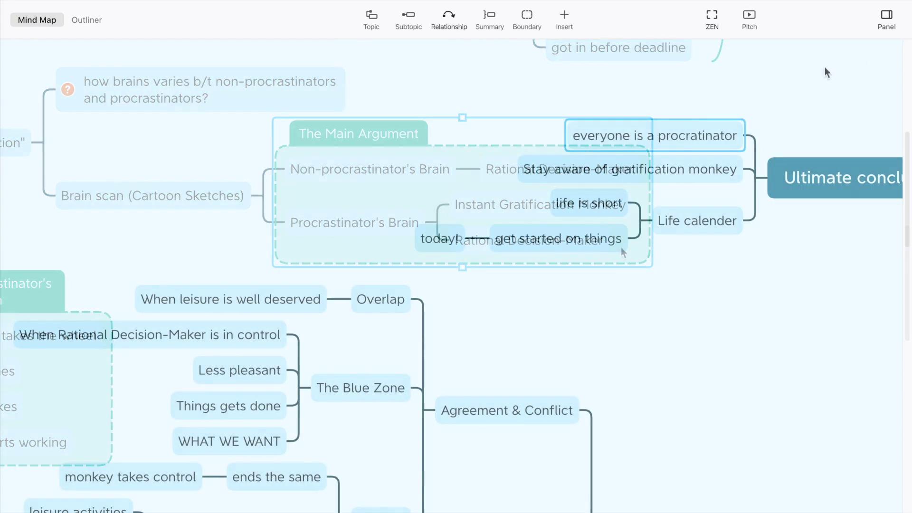
{"action": "left_click", "coordinate": [887, 19]}
{"action": "scroll", "coordinate": [616, 190], "scroll_direction": "right", "scroll_amount": 10}
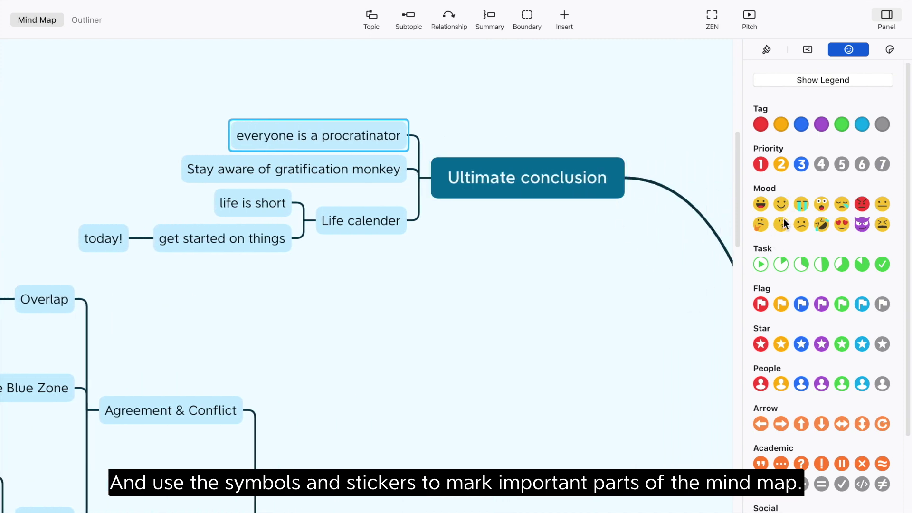
Step: Mark everyone is a procratinator with an emoji, With A Deadline with a target, Without A Deadline with a monkey
{"action": "left_click", "coordinate": [761, 225]}
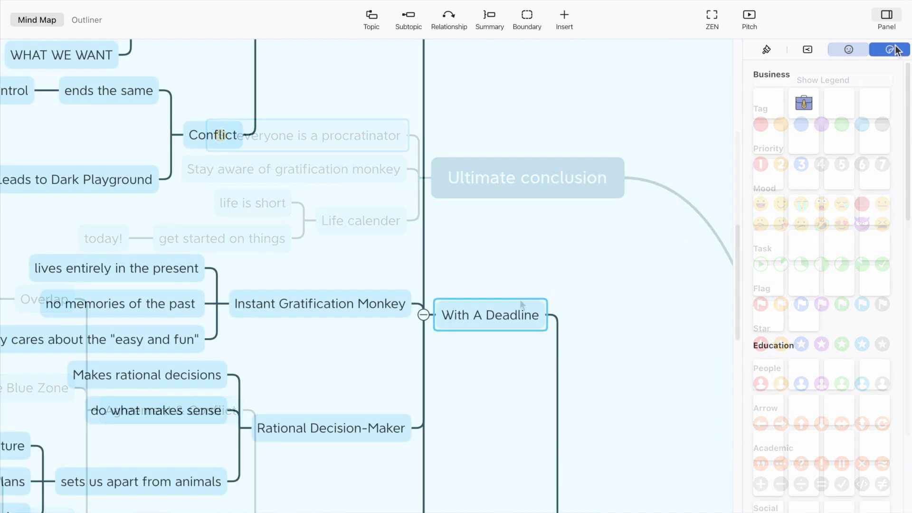
{"action": "scroll", "coordinate": [839, 236], "scroll_direction": "down", "scroll_amount": 3}
{"action": "scroll", "coordinate": [838, 236], "scroll_direction": "up", "scroll_amount": 3}
{"action": "scroll", "coordinate": [838, 236], "scroll_direction": "down", "scroll_amount": 1}
{"action": "scroll", "coordinate": [840, 239], "scroll_direction": "up", "scroll_amount": 1}
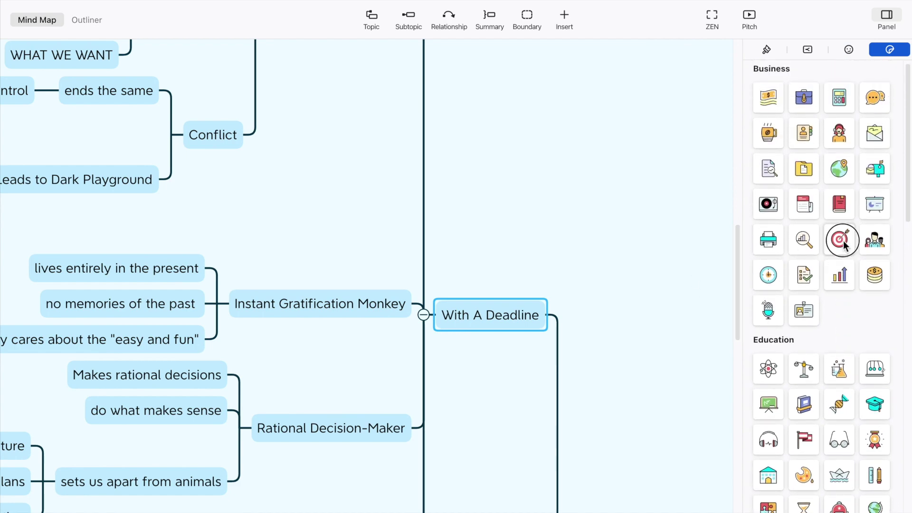
{"action": "left_click", "coordinate": [841, 240]}
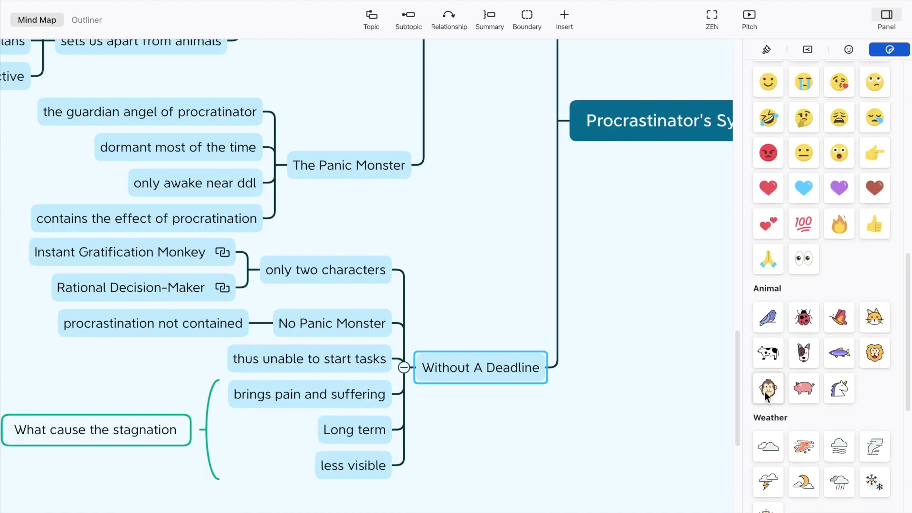
{"action": "left_click", "coordinate": [768, 390]}
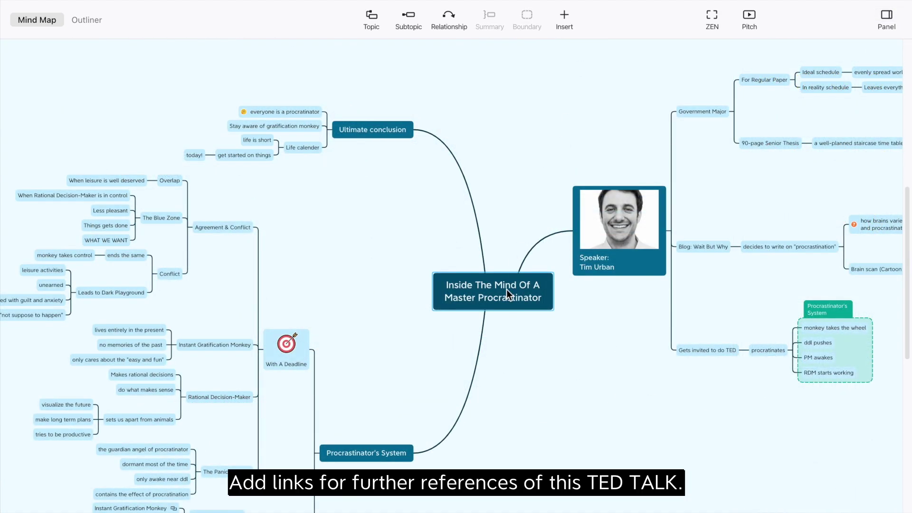
{"action": "left_click", "coordinate": [506, 288]}
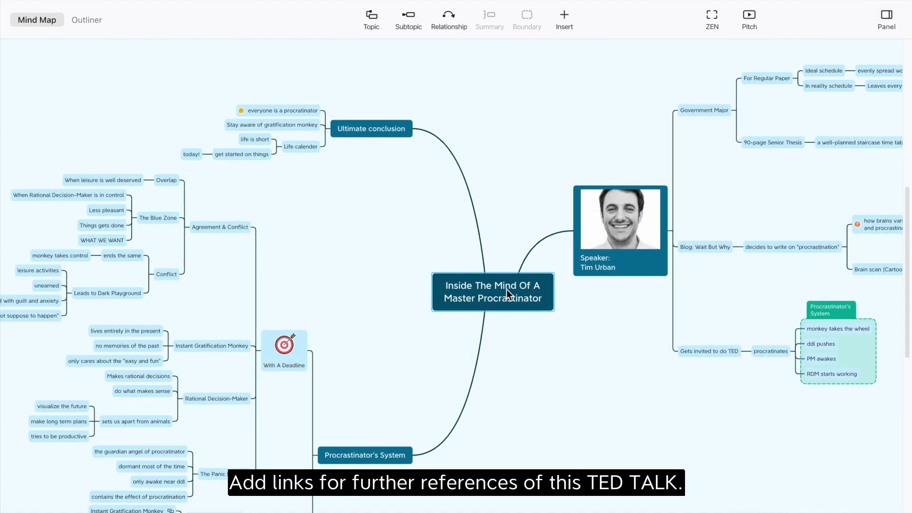
{"action": "scroll", "coordinate": [507, 290], "scroll_direction": "up", "scroll_amount": 5}
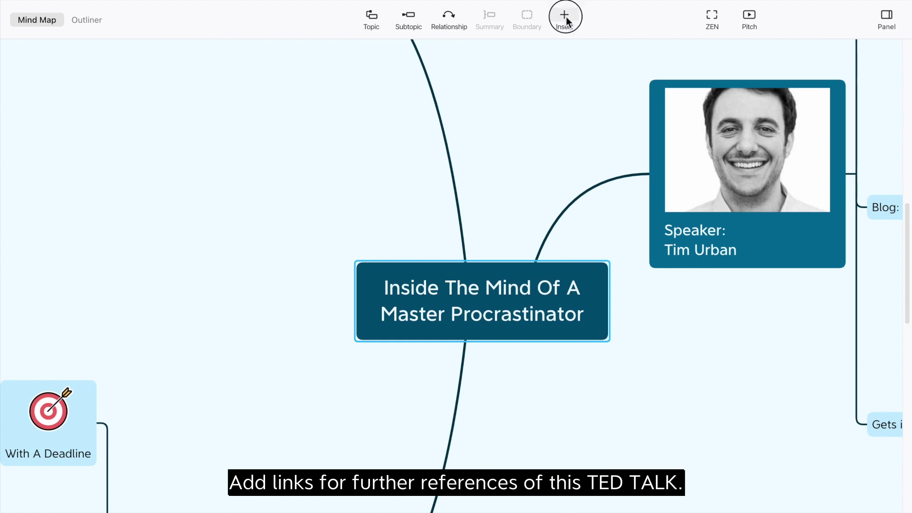
Step: Attach the pasted TED talk URL as a webpage link on the central topic
{"action": "left_click", "coordinate": [567, 19]}
{"action": "mouse_move", "coordinate": [595, 71]}
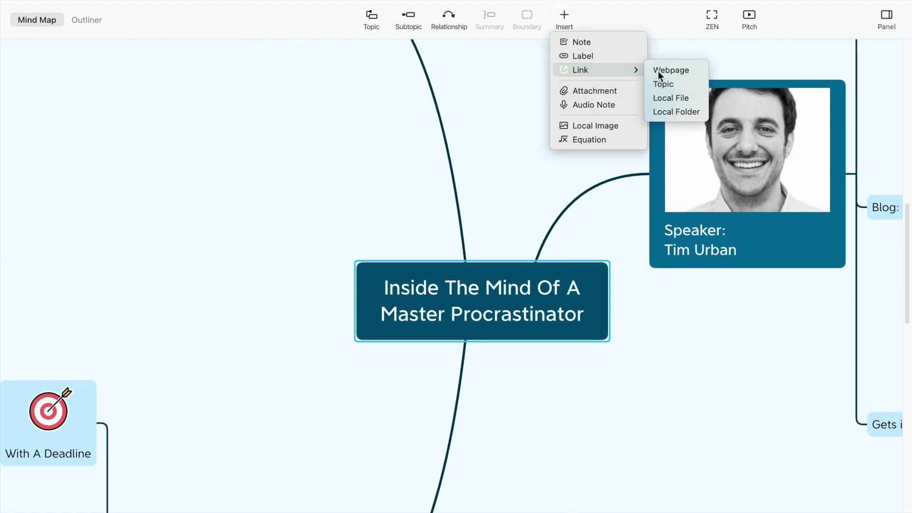
{"action": "left_click", "coordinate": [658, 70]}
{"action": "key", "text": "ctrl+v"}
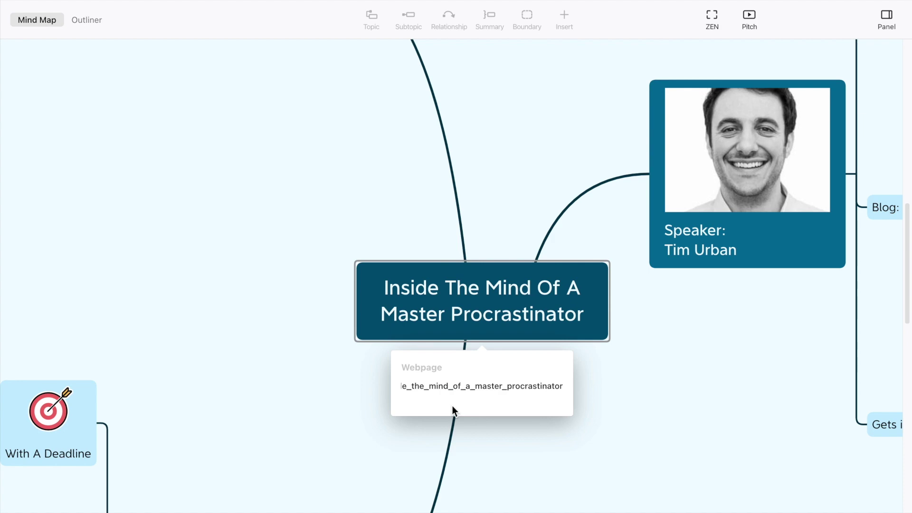
{"action": "key", "text": "Return"}
{"action": "left_click", "coordinate": [636, 372]}
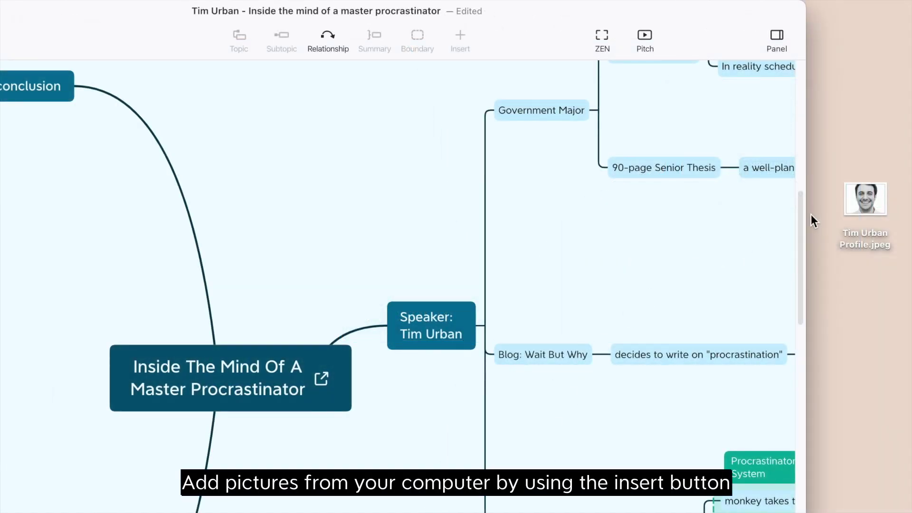
{"action": "left_click", "coordinate": [863, 199]}
{"action": "left_click_drag", "start_coordinate": [879, 199], "coordinate": [451, 319]}
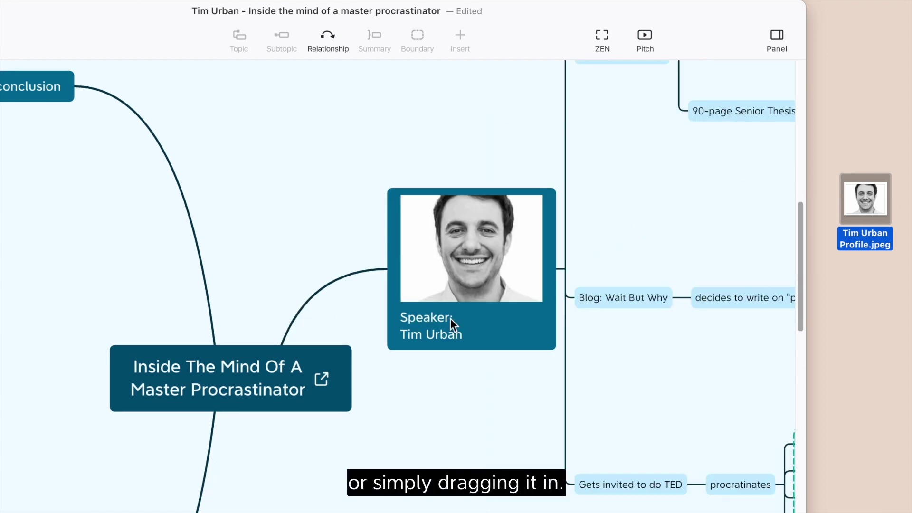
{"action": "left_click", "coordinate": [490, 268]}
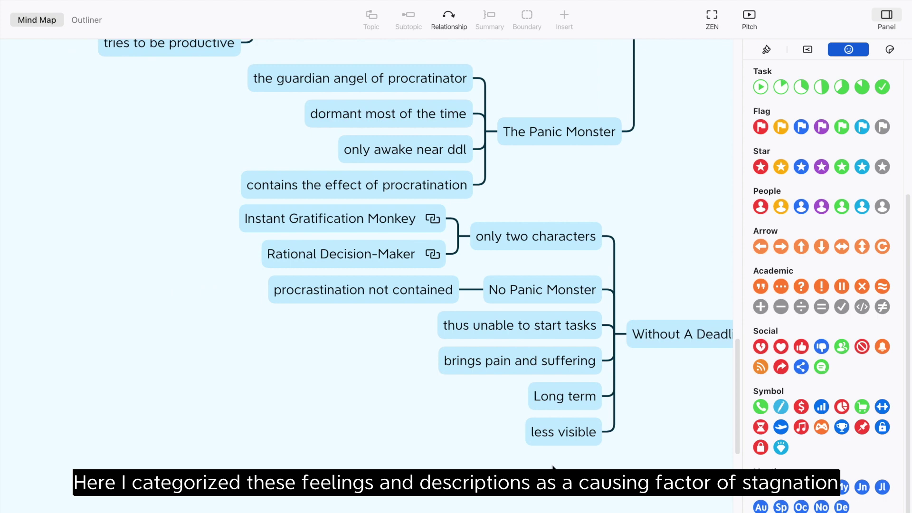
Step: Bracket the last three Without A Deadline branches with a summary and edit its label
{"action": "mouse_move", "coordinate": [545, 463]}
{"action": "left_mouse_down"}
{"action": "mouse_move", "coordinate": [526, 396]}
{"action": "mouse_move", "coordinate": [493, 364]}
{"action": "left_mouse_up"}
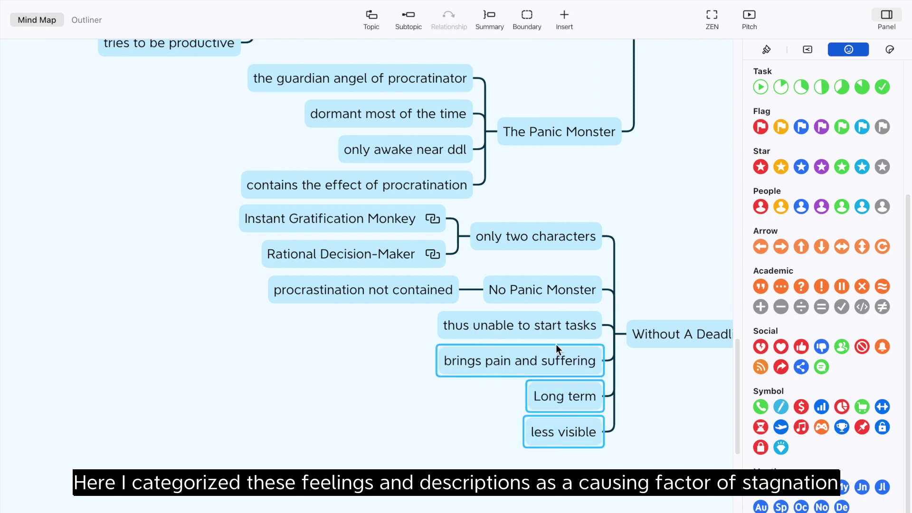
{"action": "scroll", "coordinate": [581, 428], "scroll_direction": "right", "scroll_amount": 5}
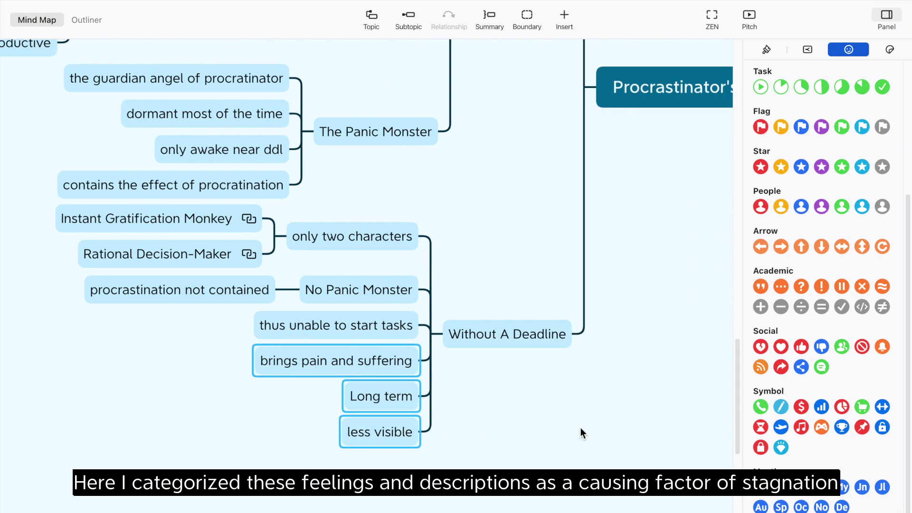
{"action": "left_click", "coordinate": [489, 16]}
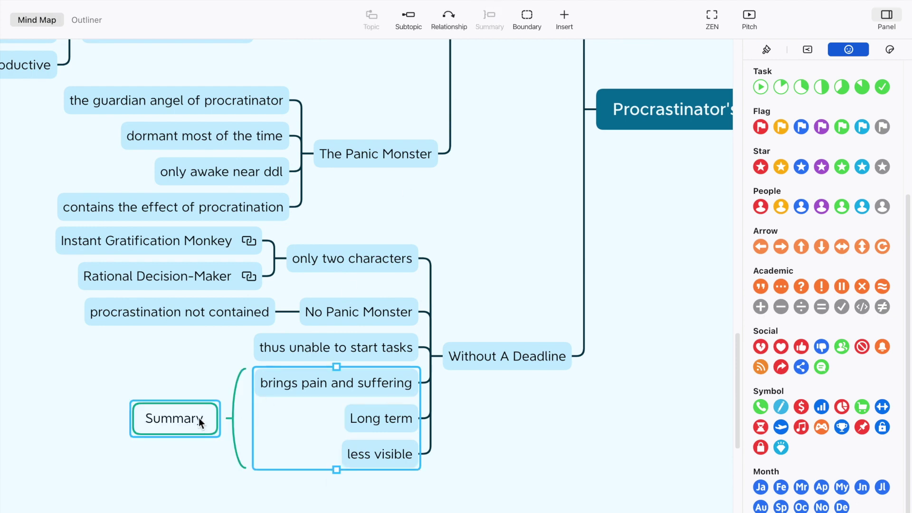
{"action": "double_click", "coordinate": [201, 416]}
{"action": "type", "text": "What"}
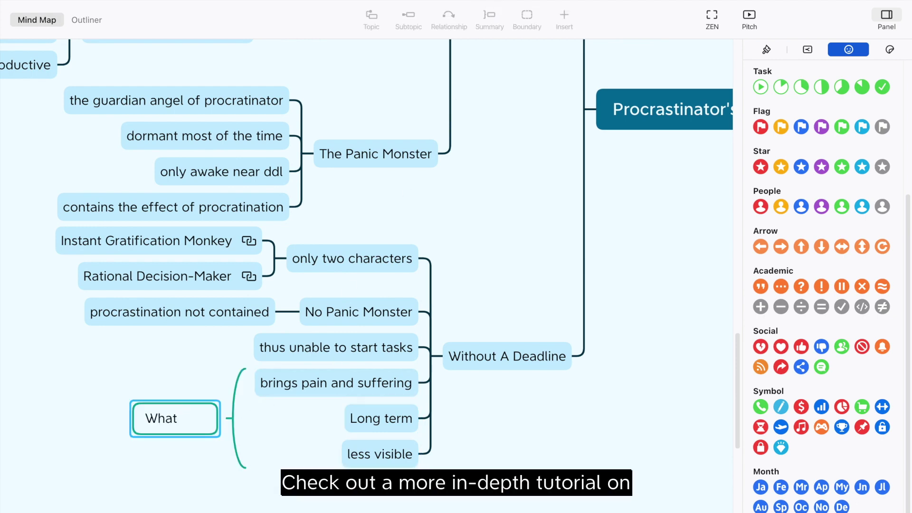
{"action": "type", "text": " cause the stagnation"}
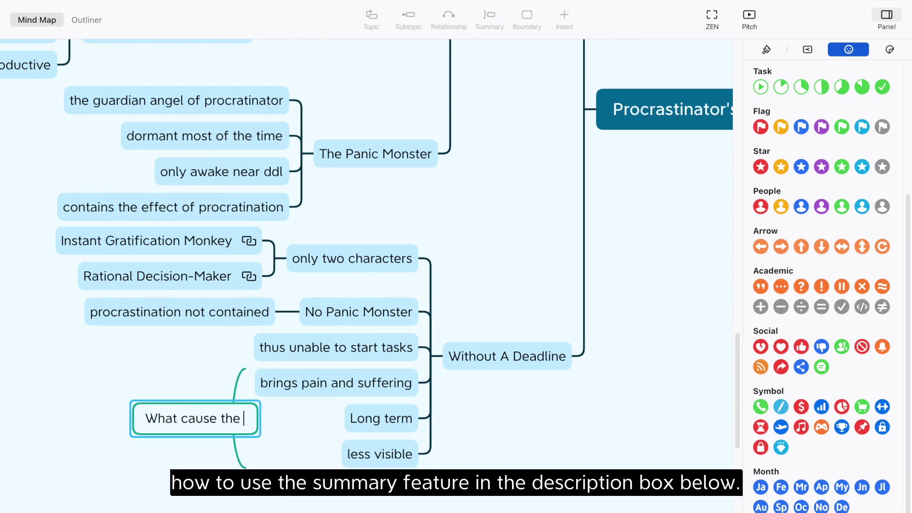